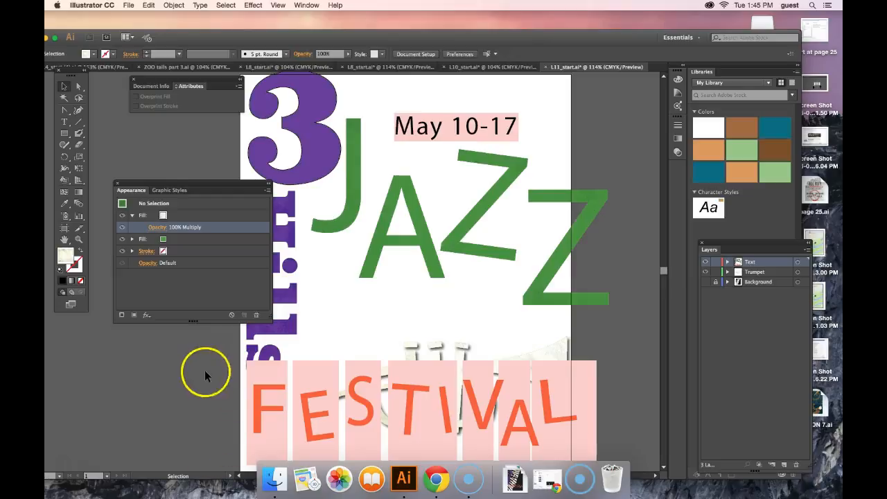
click(303, 6)
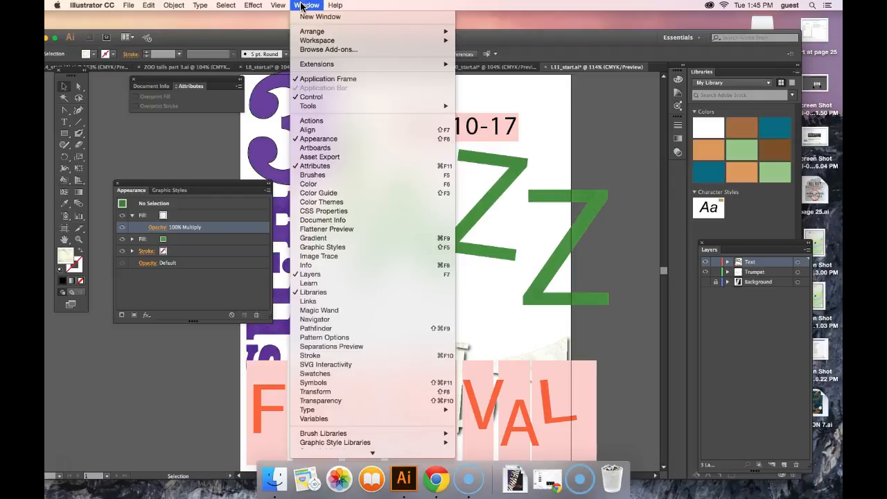
click(62, 466)
click(419, 39)
click(253, 6)
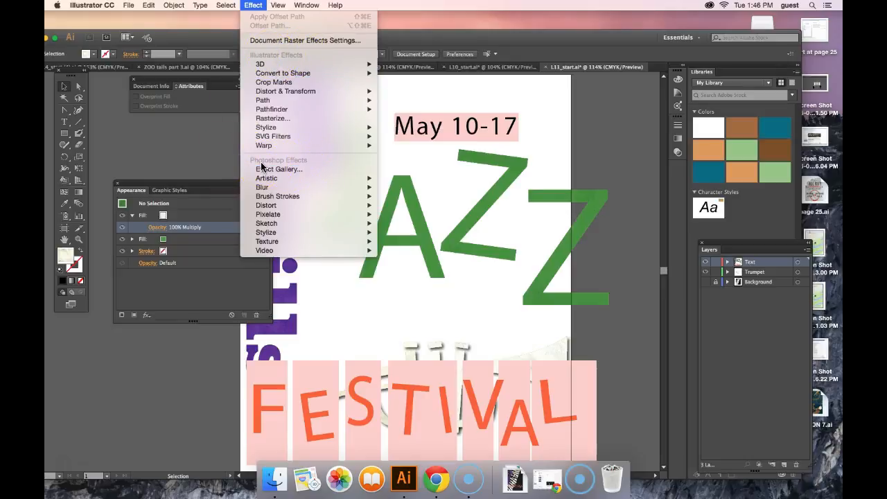
click(339, 77)
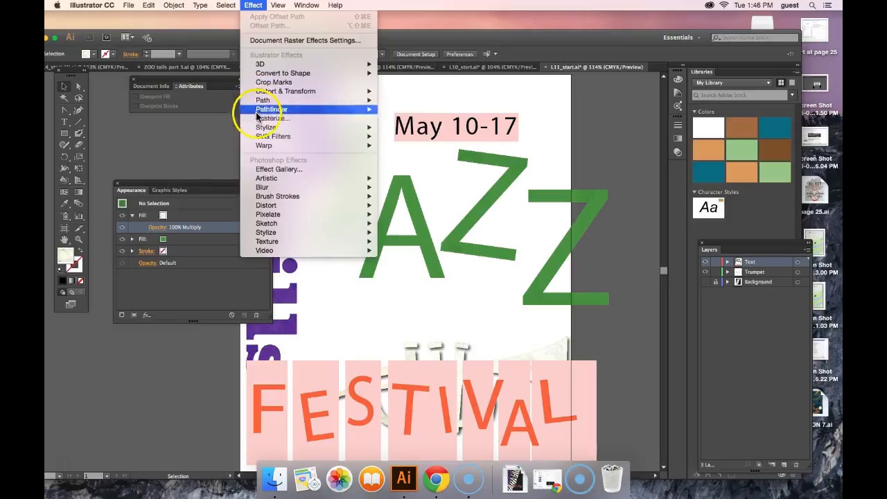
mouse_move(298, 145)
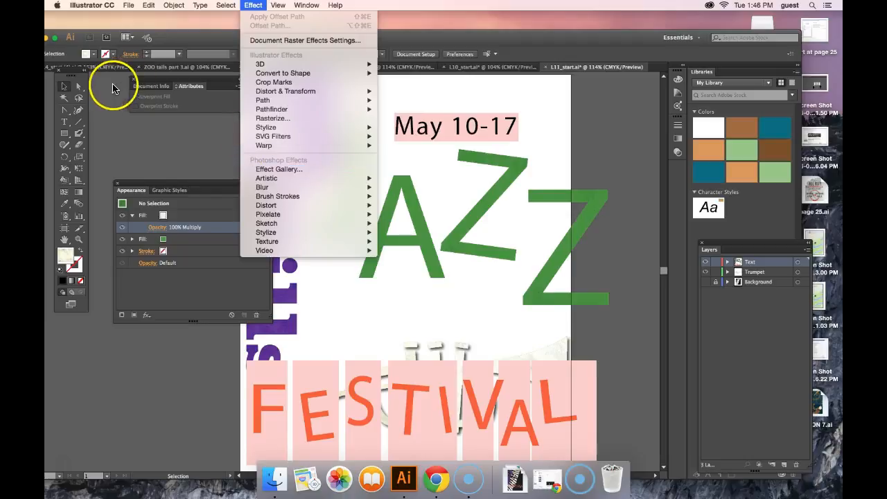
click(64, 88)
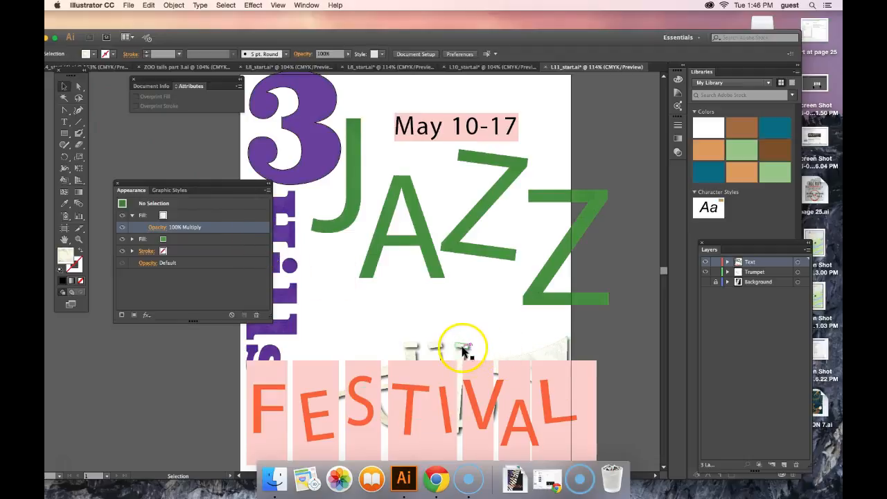
Apply a Multiply drop shadow to the trumpet group with 100% opacity, 0.03 in offsets, 0.04 in blur and 50% darkness
click(463, 350)
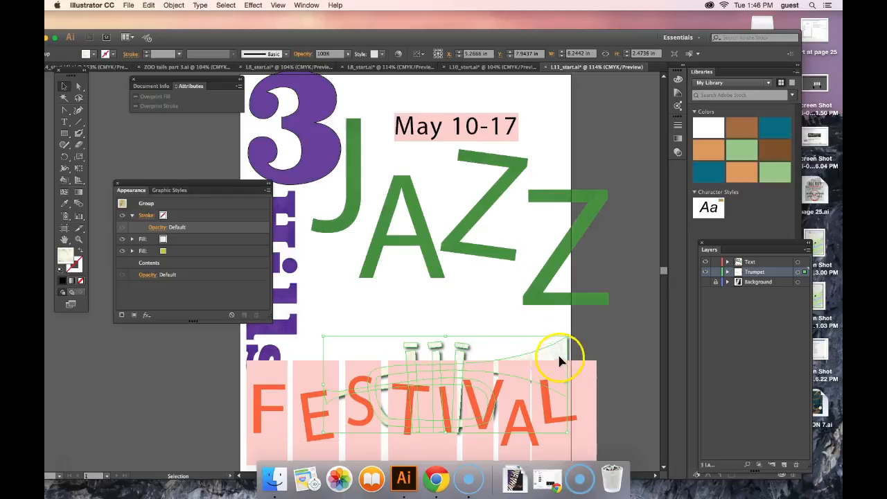
click(253, 5)
mouse_move(312, 128)
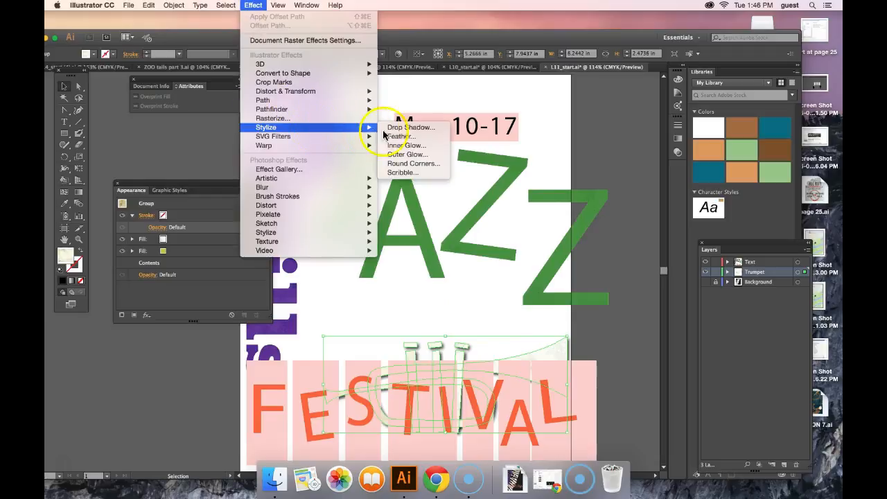
click(411, 128)
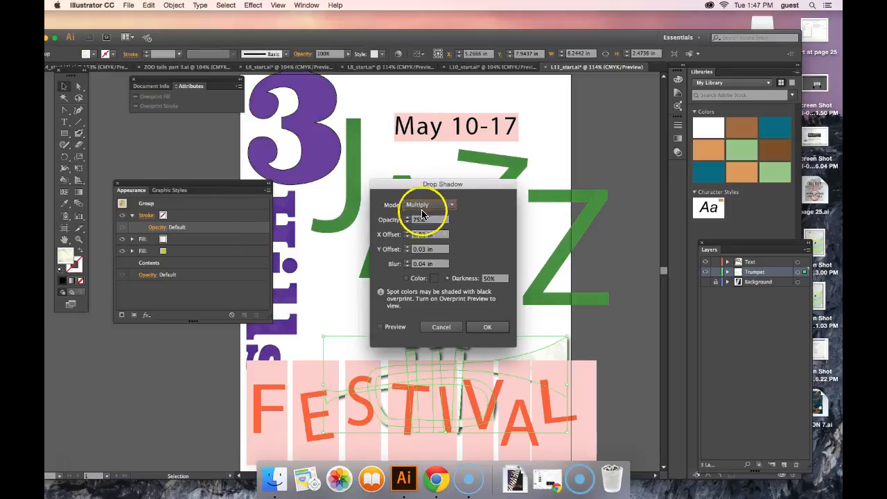
click(413, 220)
click(408, 220)
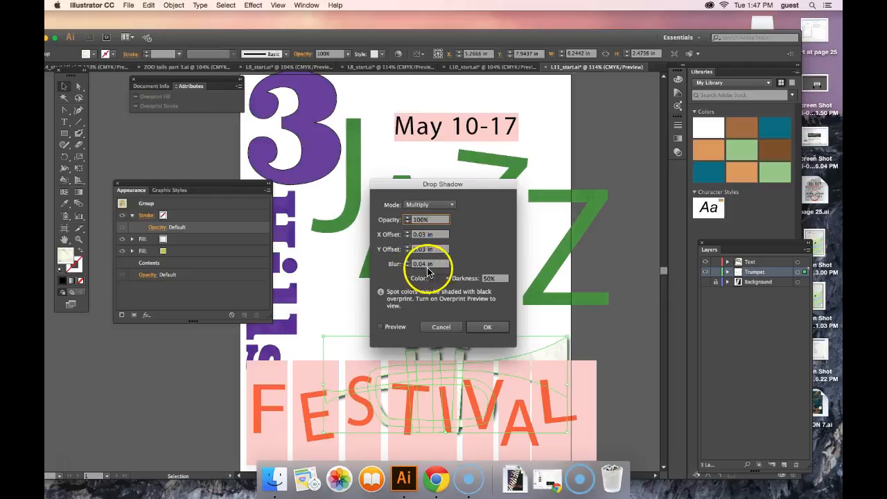
click(405, 278)
click(447, 278)
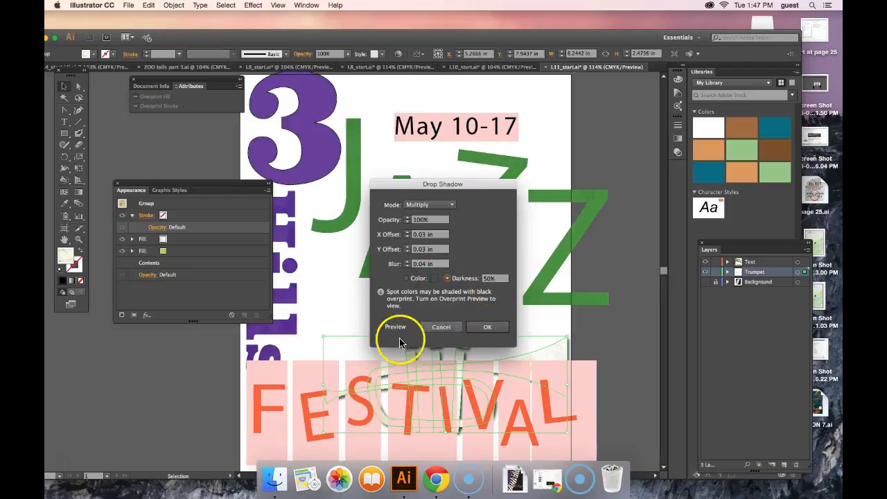
drag(370, 188, 531, 161)
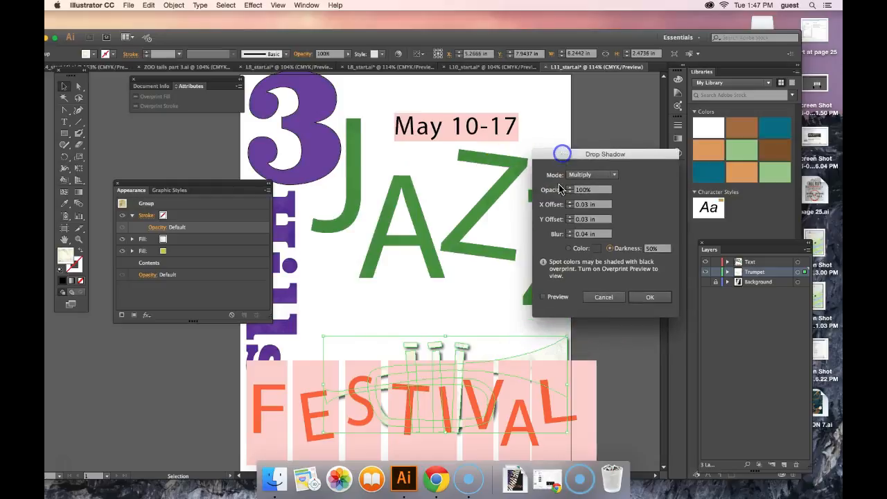
click(543, 297)
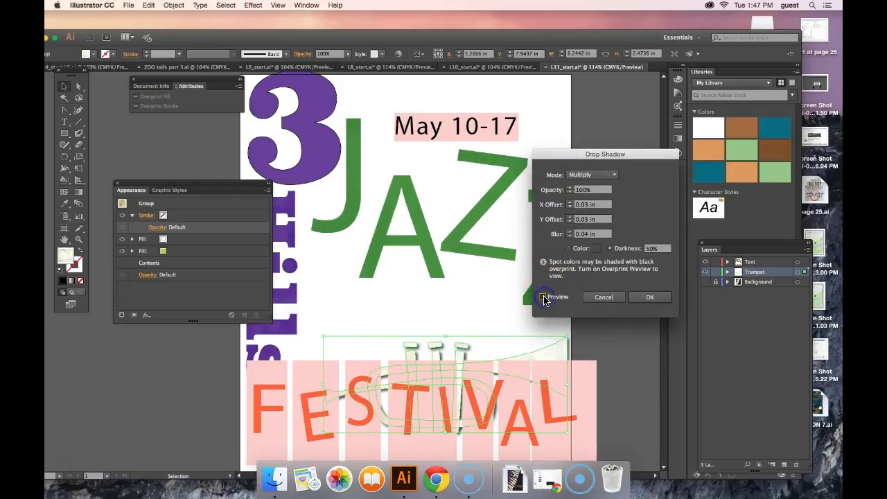
click(544, 297)
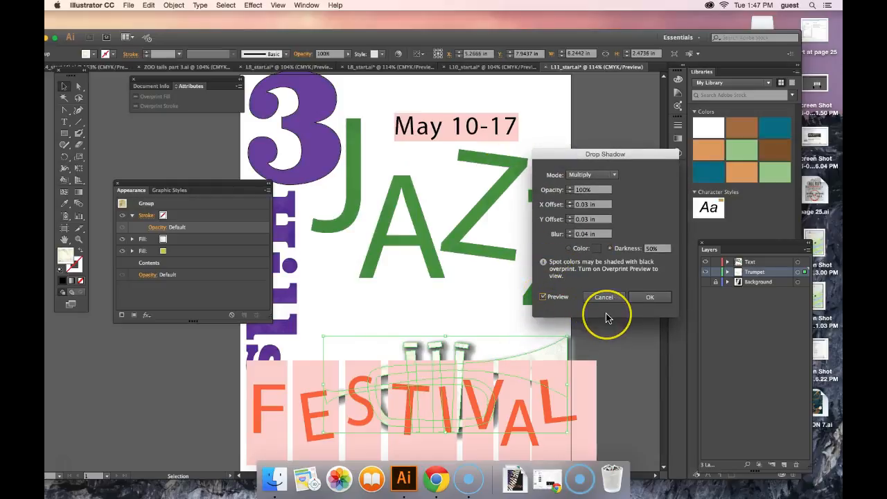
click(652, 298)
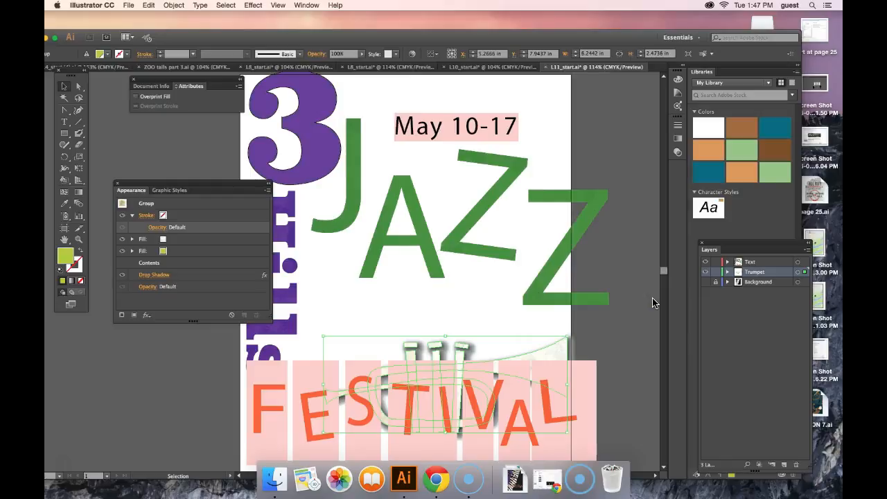
Edit the trumpet group's existing drop shadow effect, setting its opacity to 75%
click(153, 275)
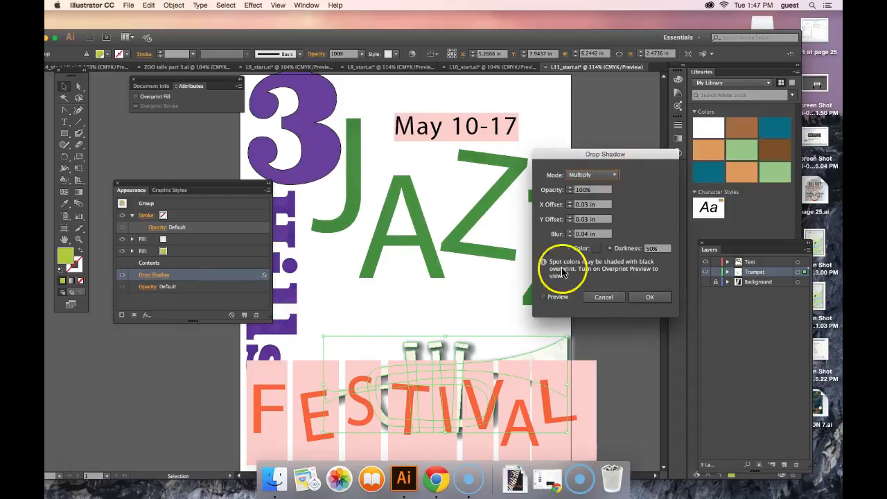
click(569, 187)
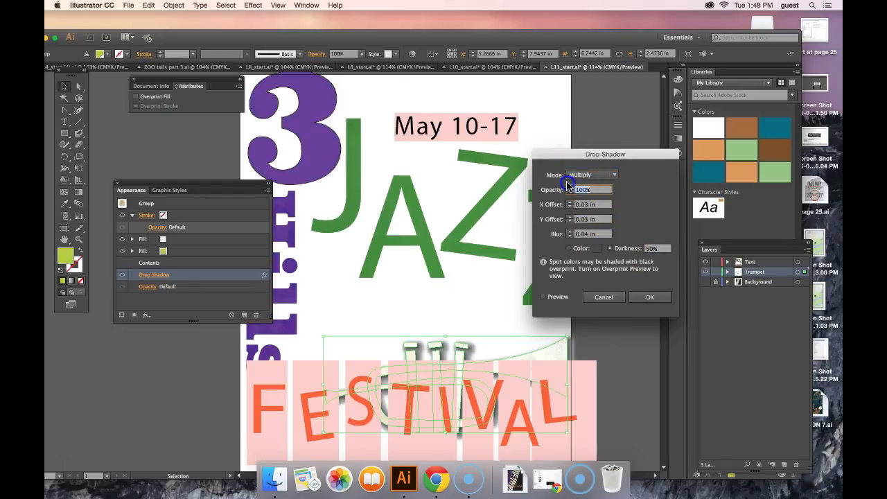
text(75)
click(639, 298)
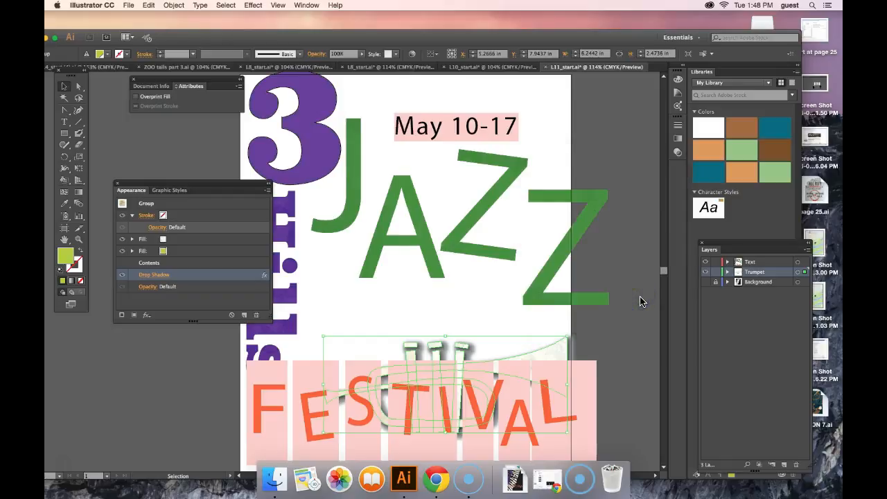
Try ungrouping the trumpet artwork and undo the ungrouping
click(173, 6)
click(183, 49)
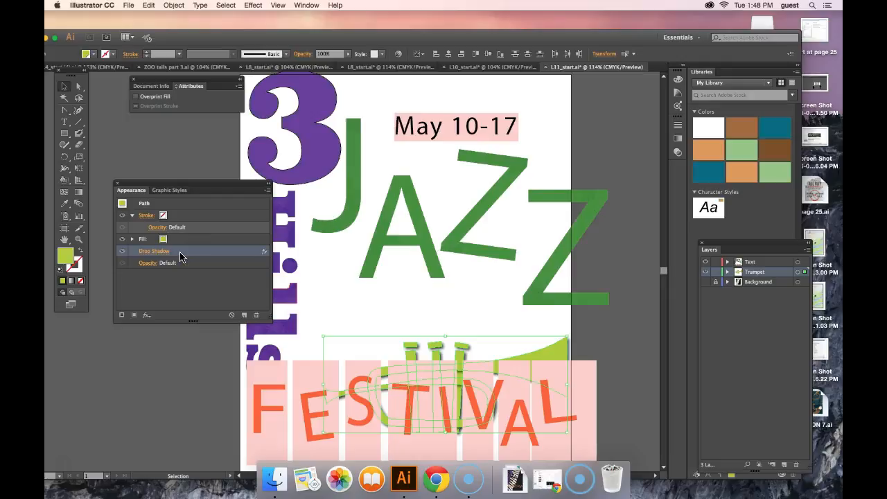
click(151, 6)
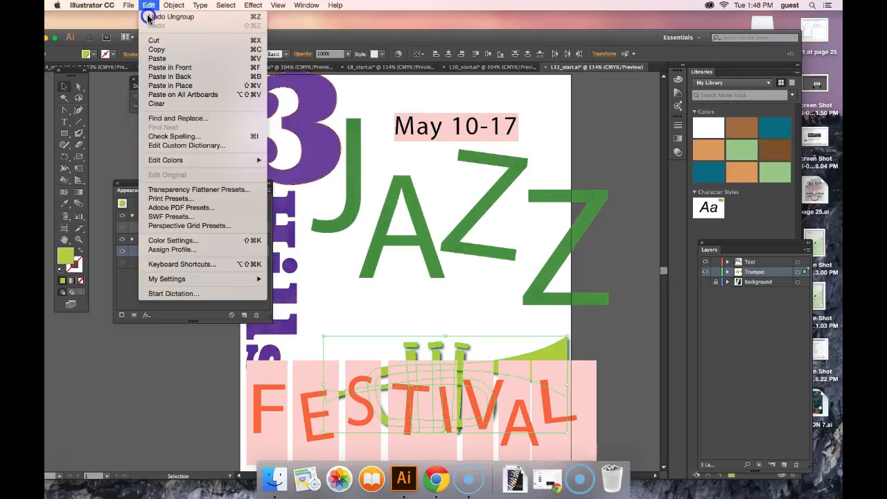
click(167, 17)
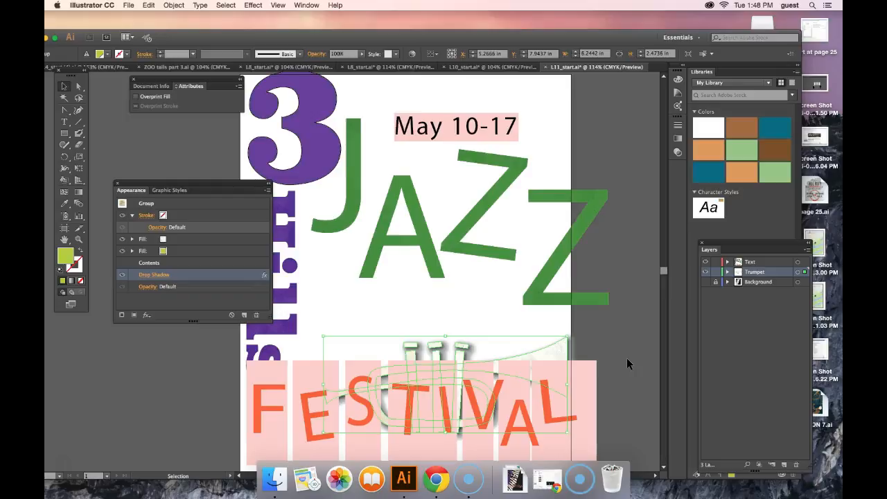
Start a Flag warp effect on the "May 10-17" text
click(499, 134)
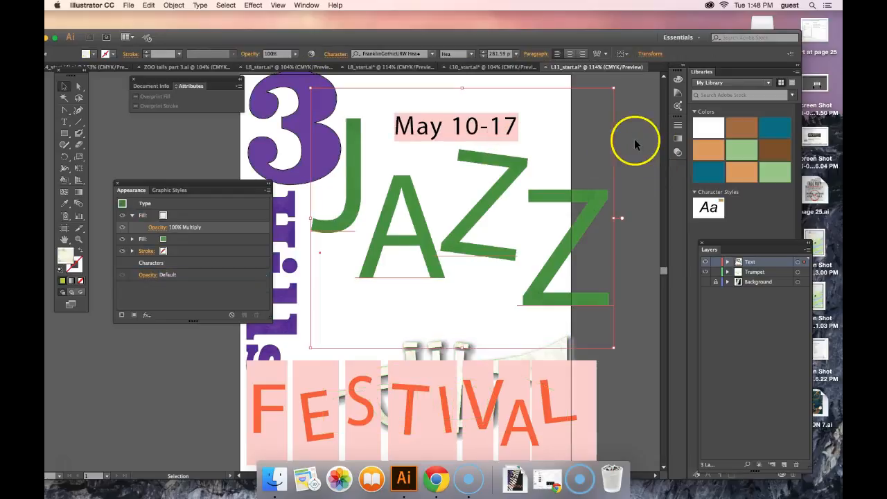
click(635, 140)
click(516, 124)
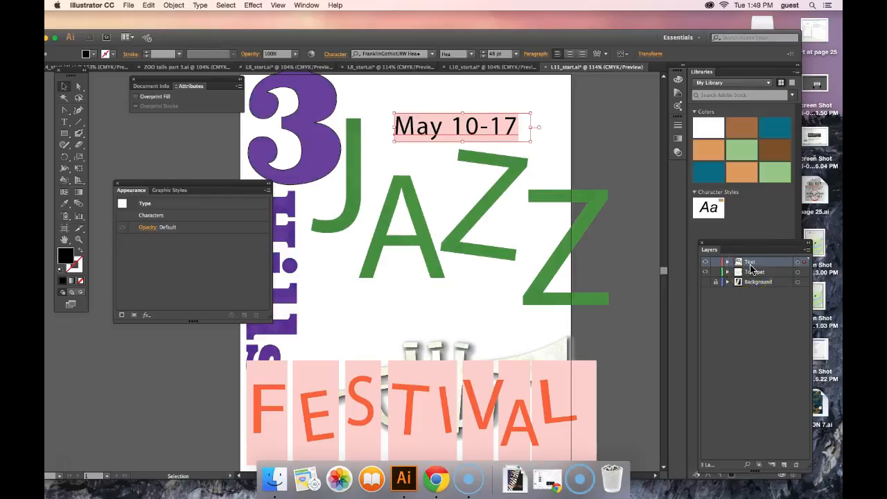
click(253, 5)
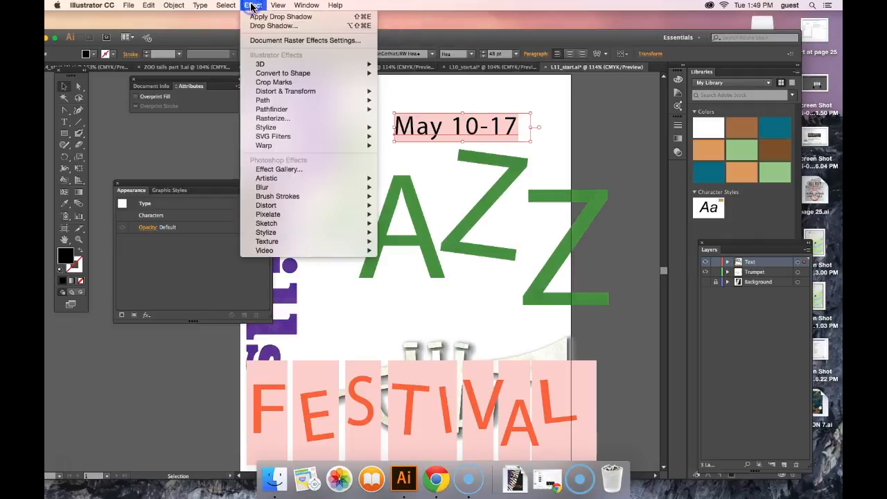
click(307, 144)
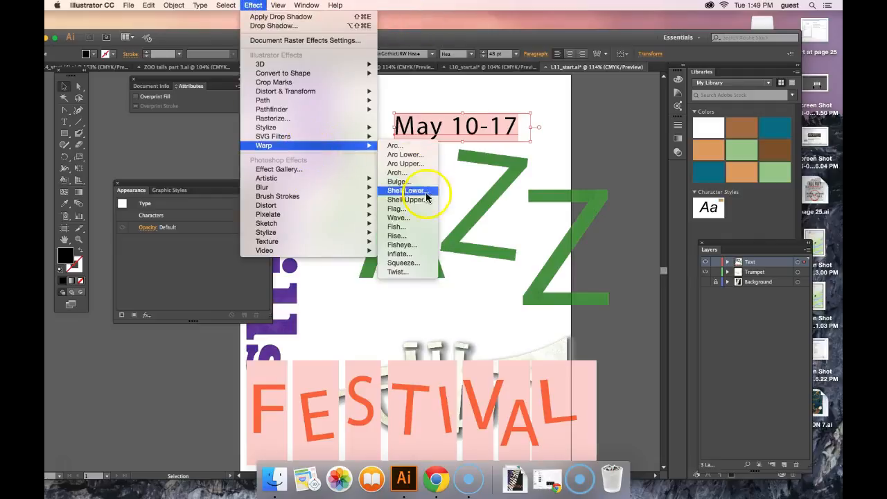
click(412, 208)
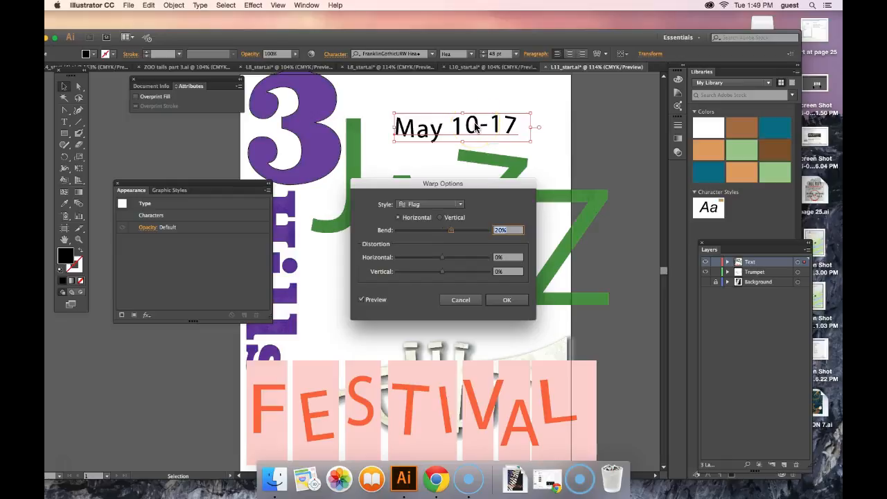
Preview the Arc Upper and Shell Upper warp styles on the date text and return to the Flag style
click(448, 204)
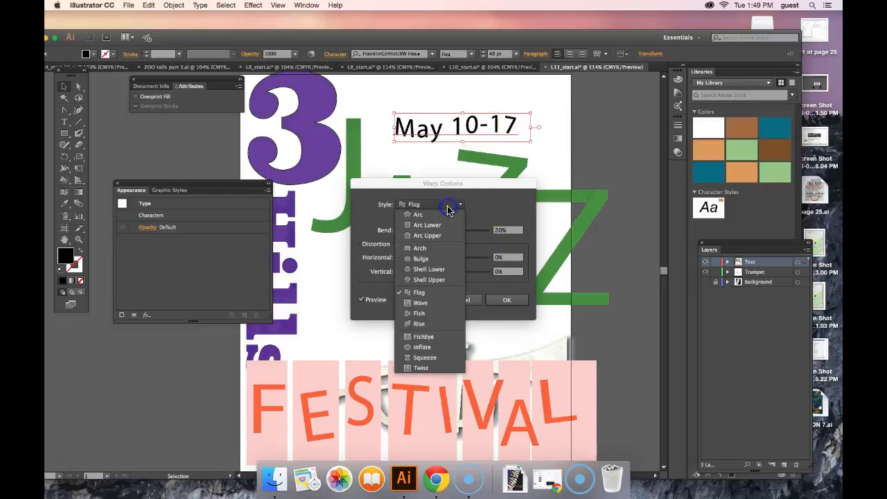
click(436, 237)
click(437, 204)
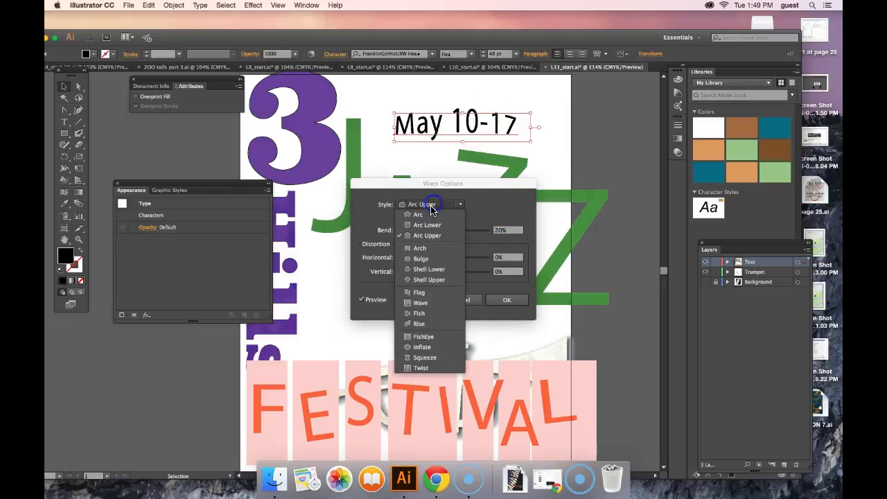
click(425, 280)
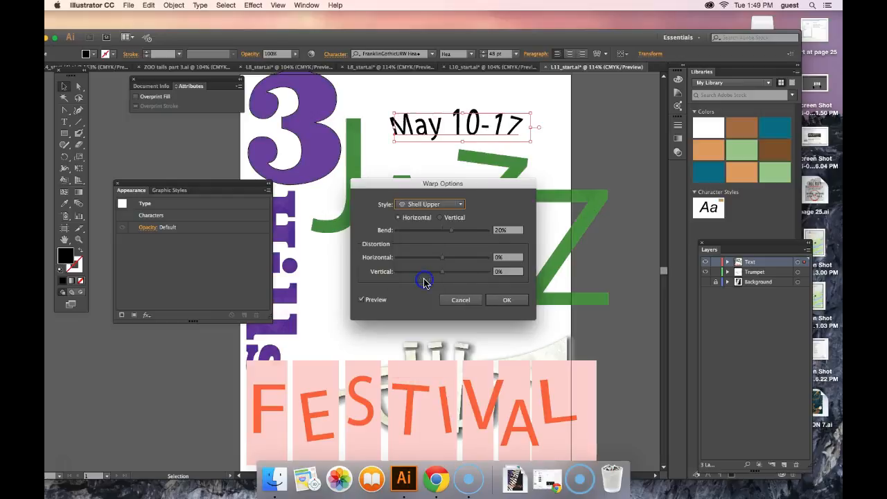
click(435, 206)
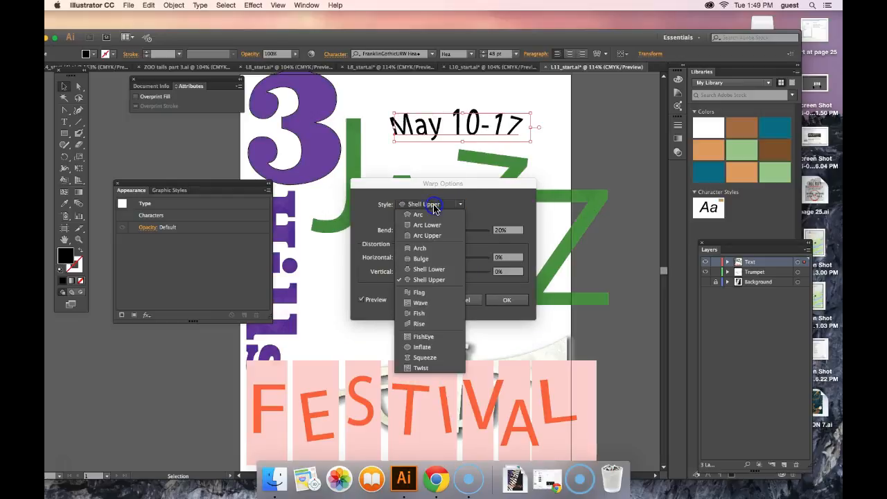
click(425, 293)
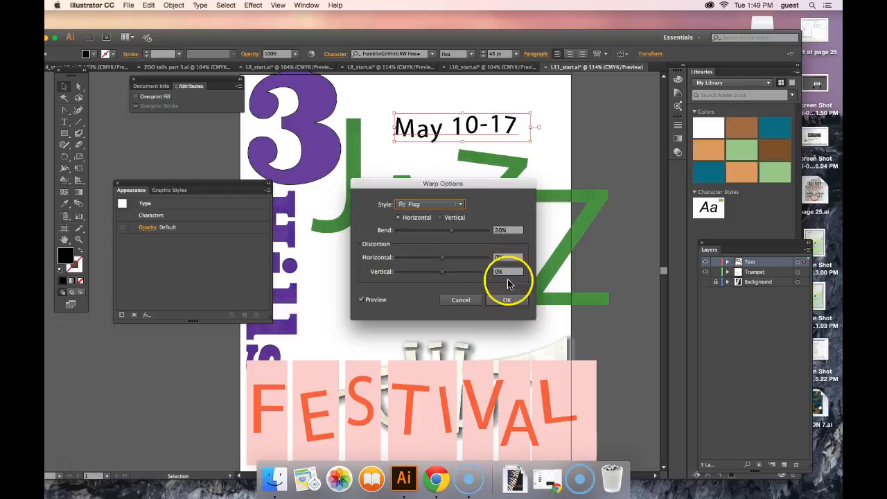
Set the Flag warp's bend to 41% and apply it to the date text
drag(452, 235, 461, 236)
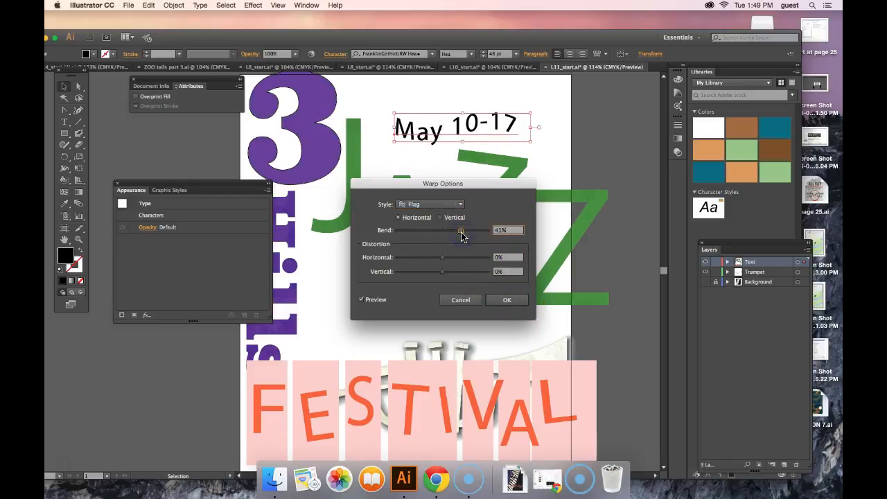
click(504, 300)
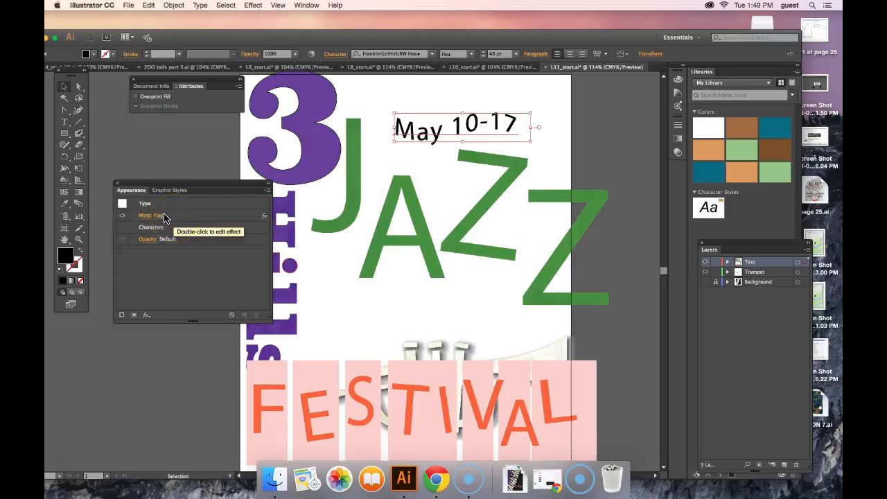
Turn off the visibility of the Flag warp effect on the "May 10-17" text
click(170, 231)
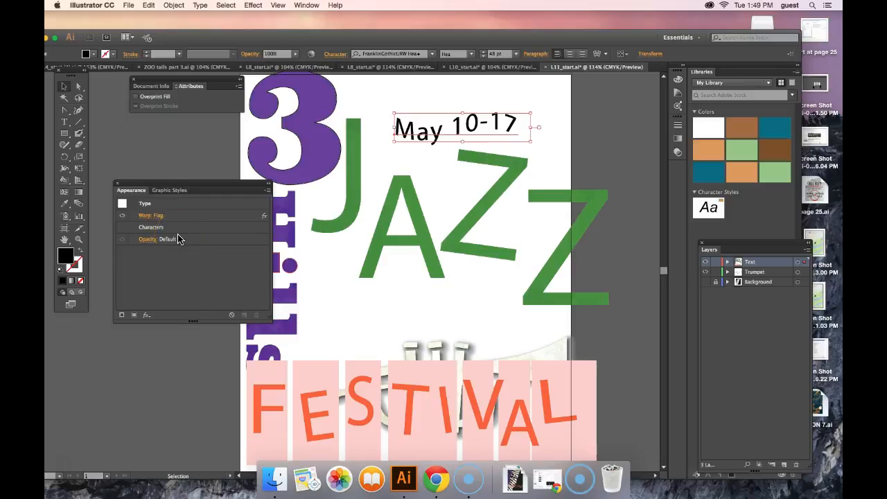
click(122, 216)
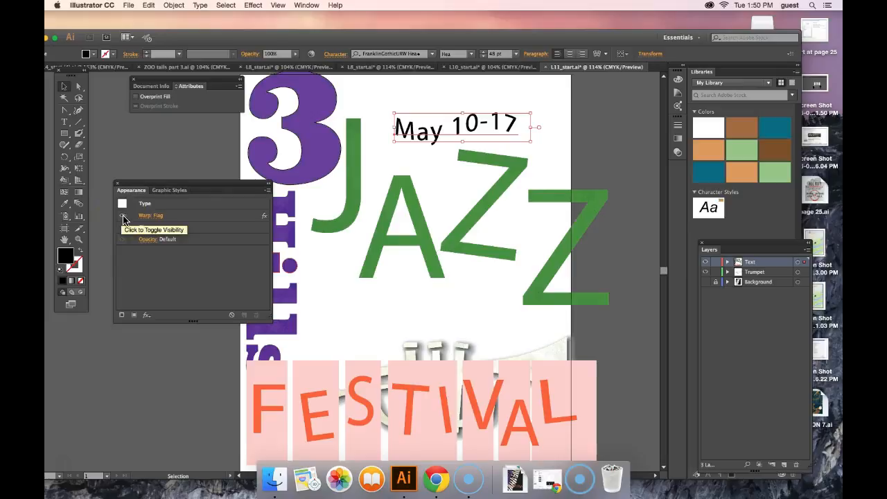
click(122, 217)
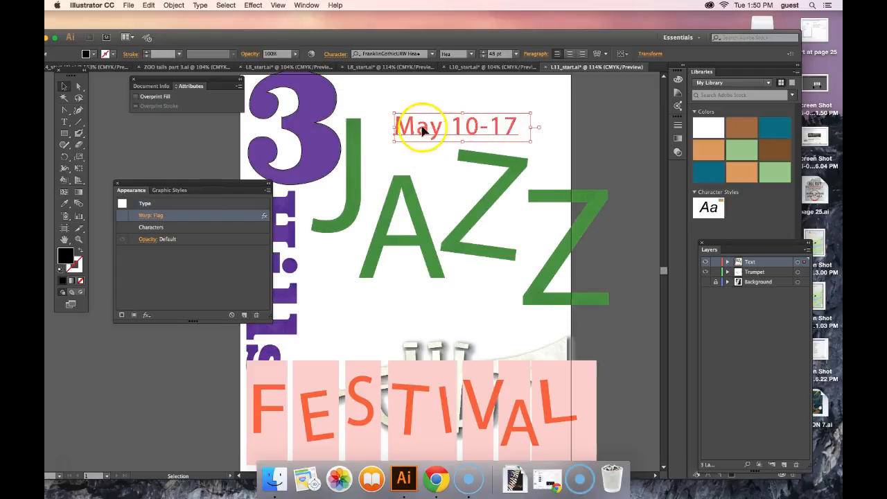
Make the date text's Flag warp effect visible again and edit the text to read "May 10-18"
click(122, 219)
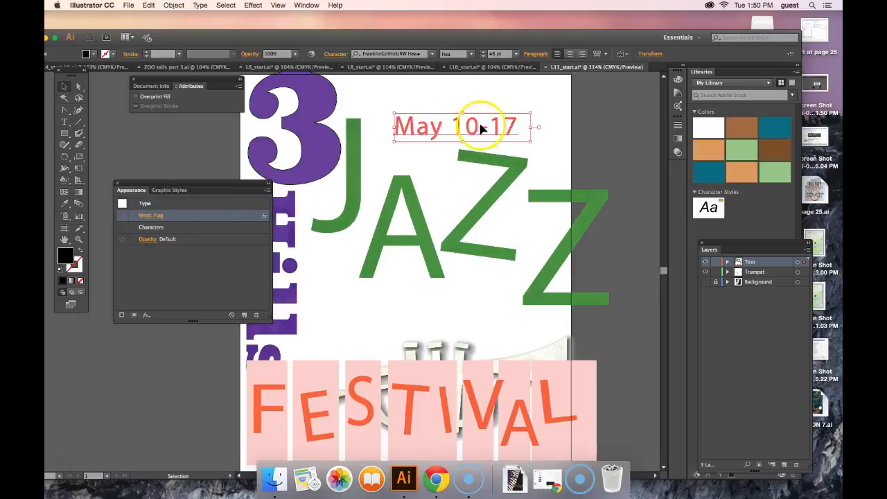
click(122, 216)
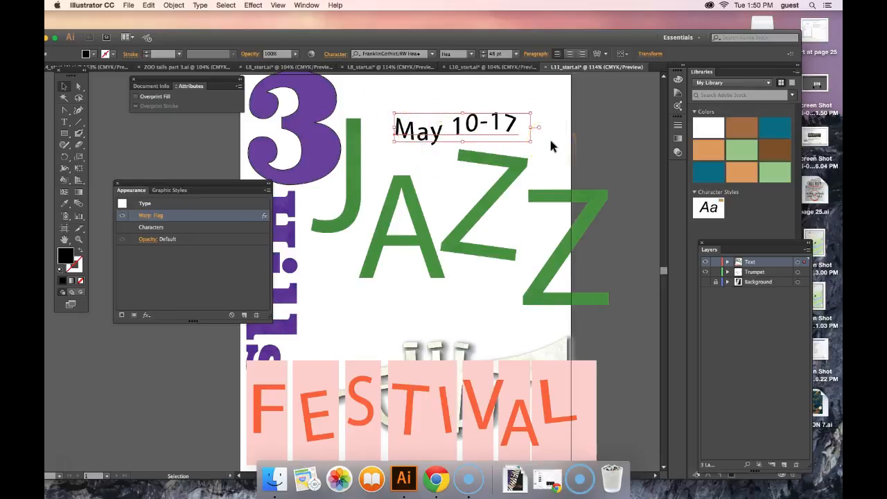
click(65, 122)
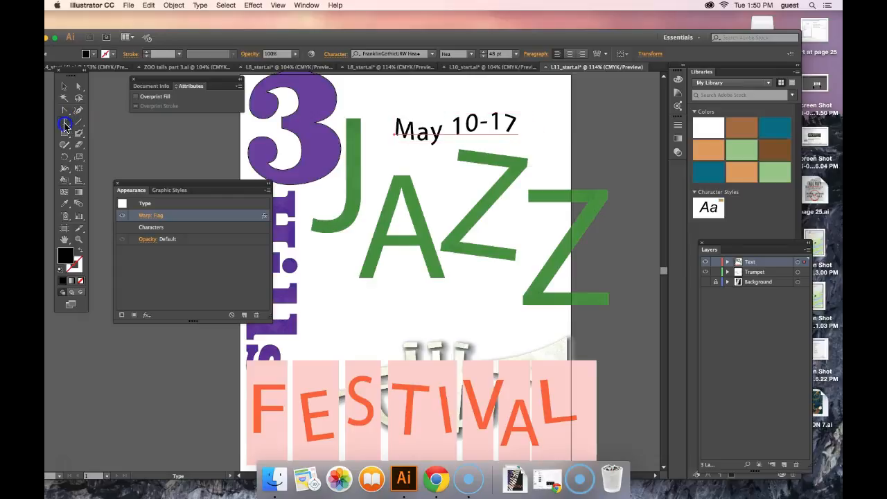
click(468, 143)
click(491, 118)
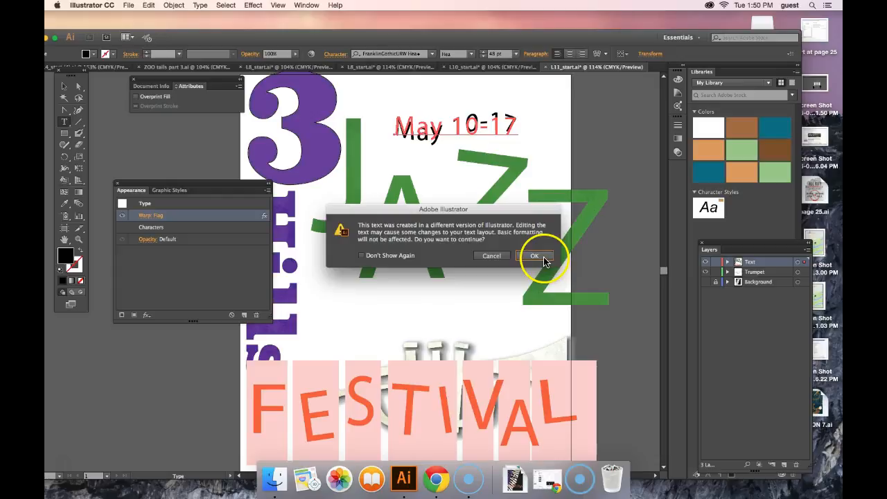
click(534, 256)
drag(493, 124, 519, 126)
text(18)
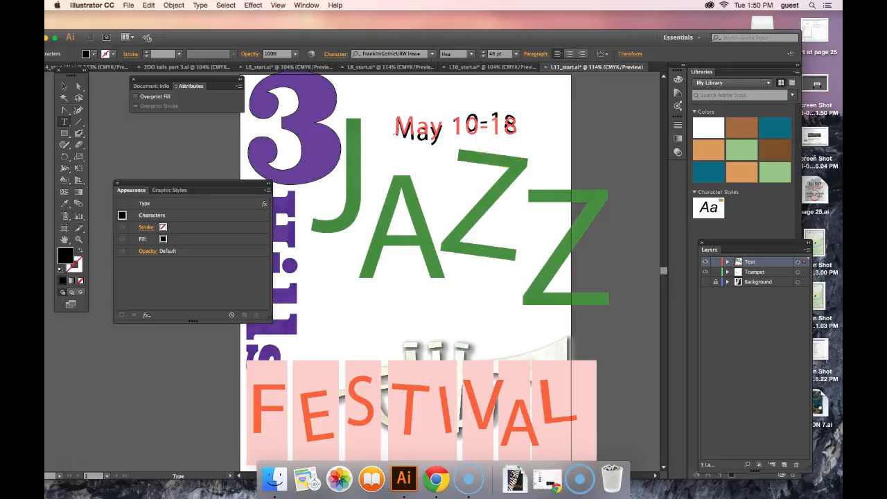
click(63, 87)
click(155, 403)
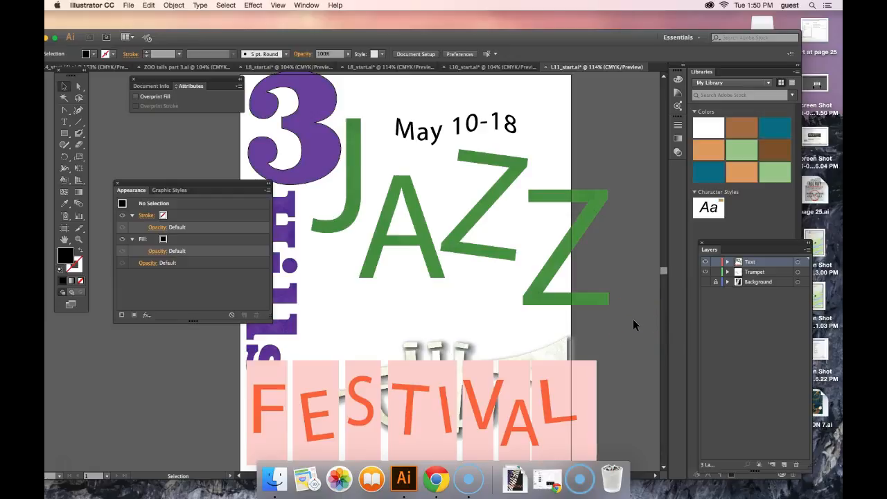
Give the green "JAZZ" text a white 1 pt stroke
click(479, 214)
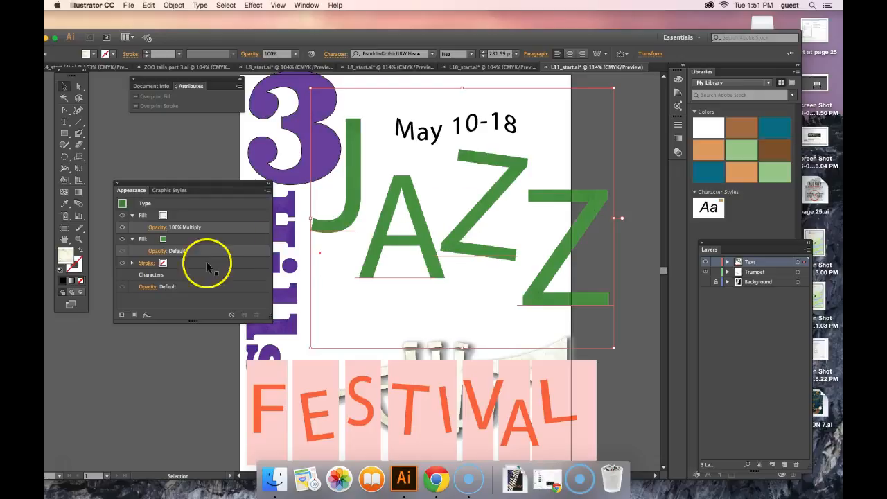
click(160, 263)
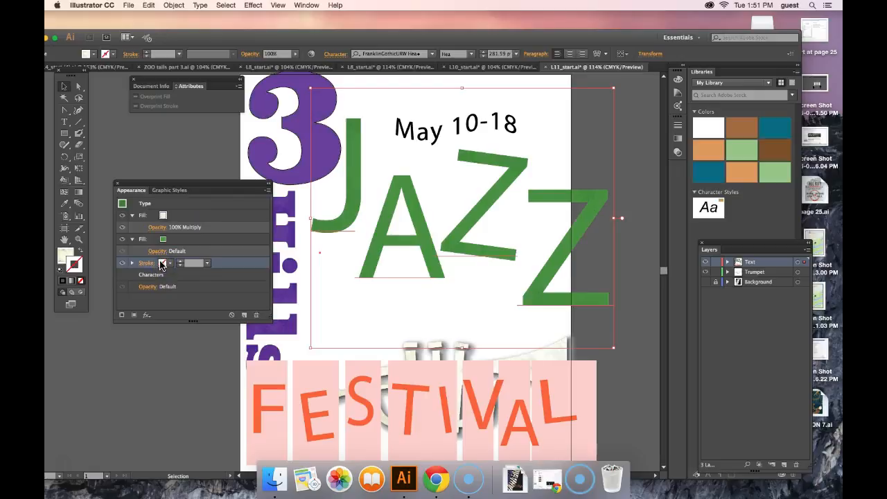
click(168, 263)
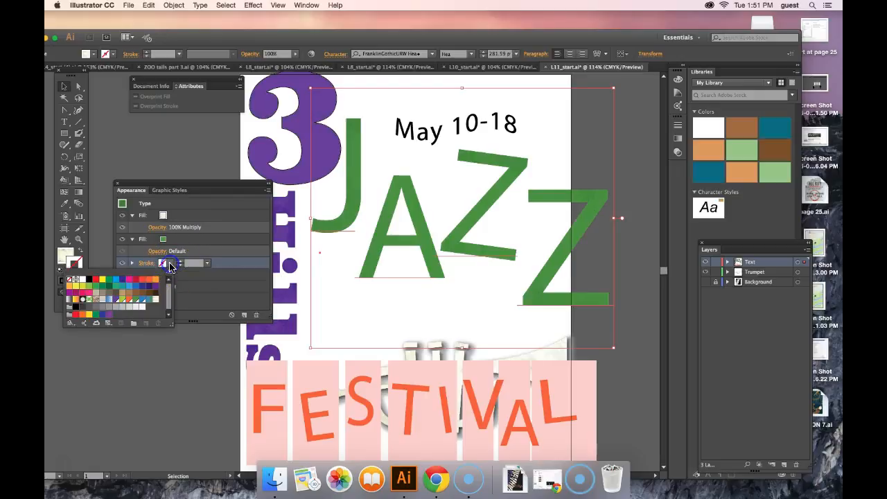
click(82, 280)
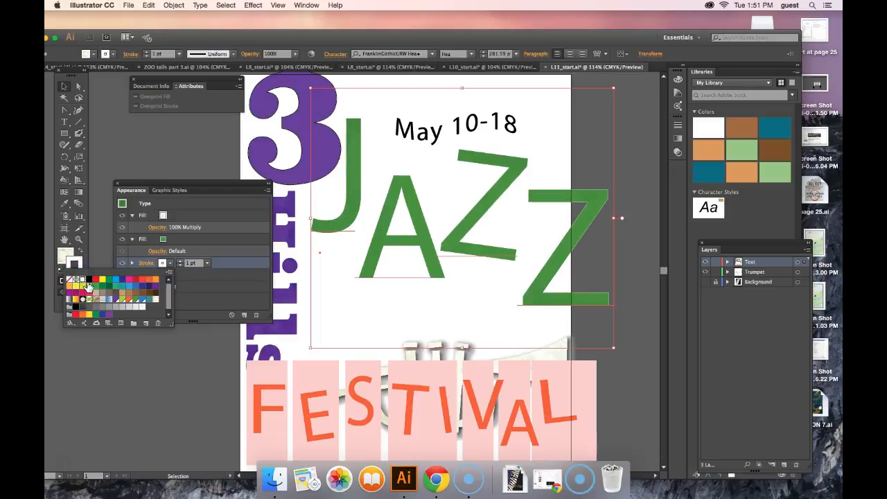
click(158, 400)
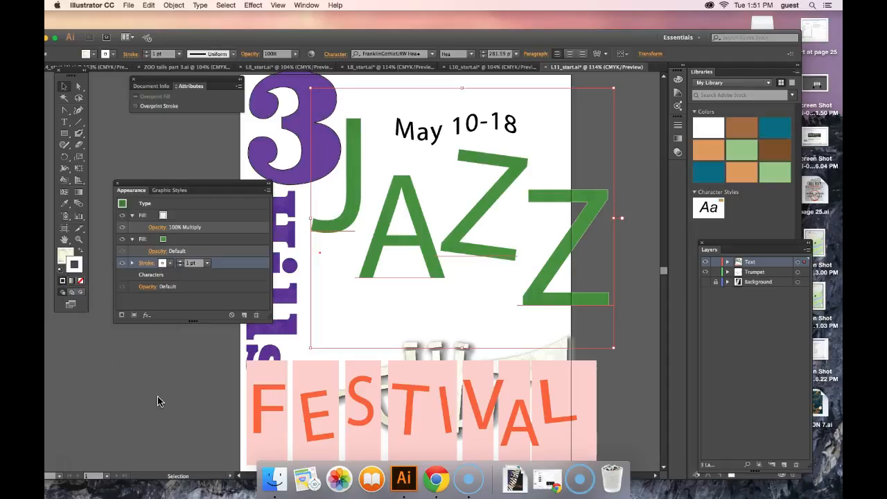
Apply an Offset Path effect of -0.04 in to the "JAZZ" text's stroke, keeping Miter joins and a miter limit of 4
click(189, 263)
click(254, 6)
click(280, 102)
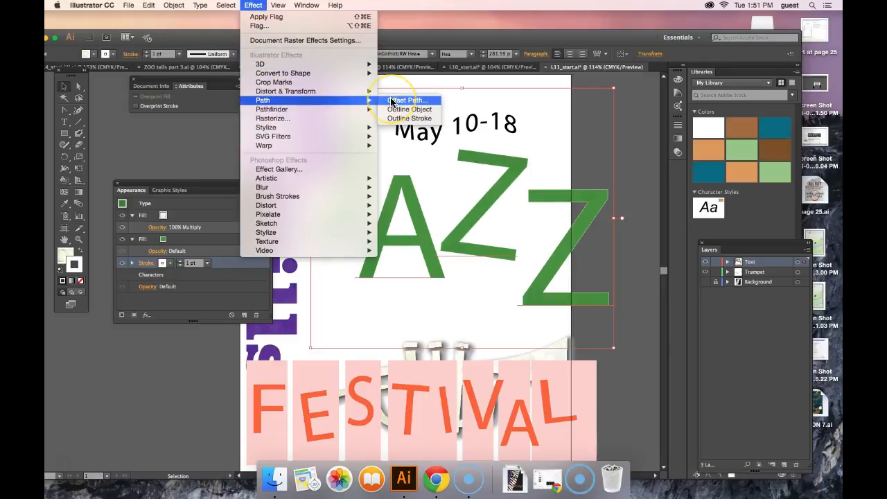
click(392, 101)
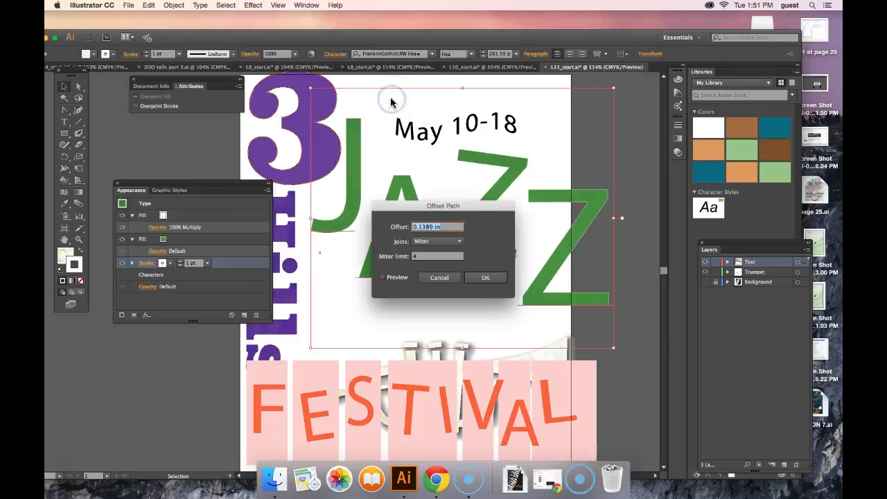
click(459, 226)
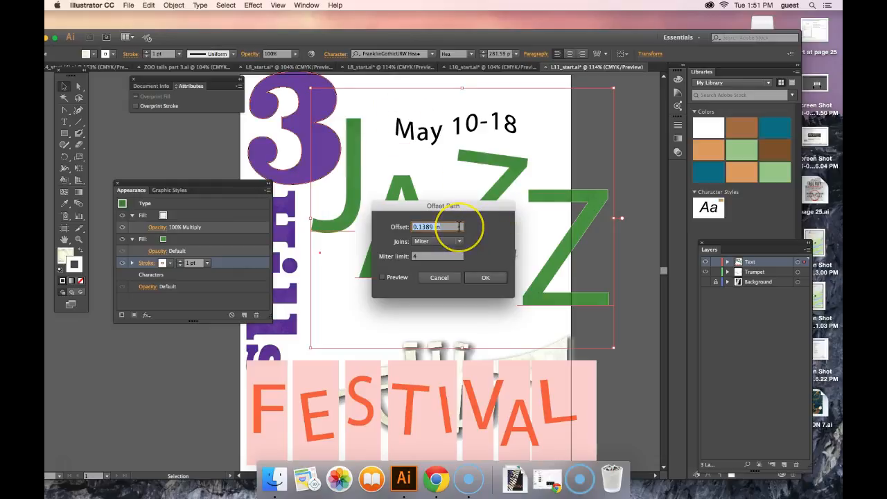
text(-0)
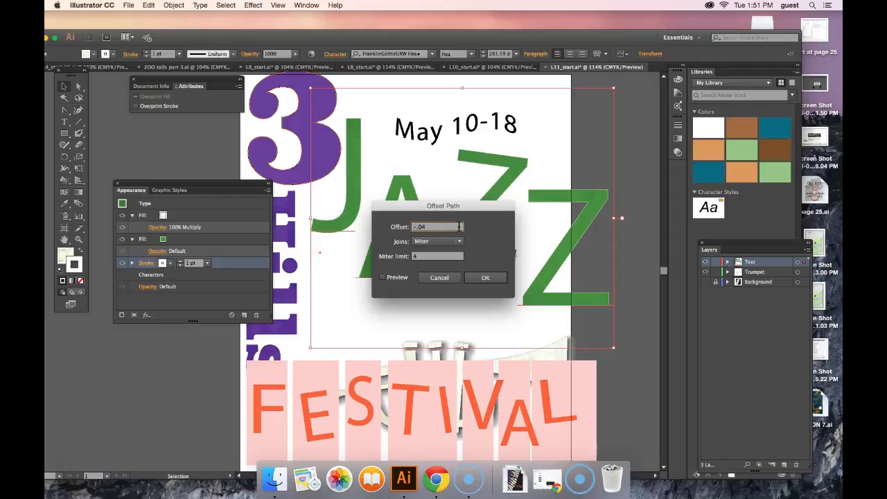
text(.04)
click(382, 277)
click(489, 278)
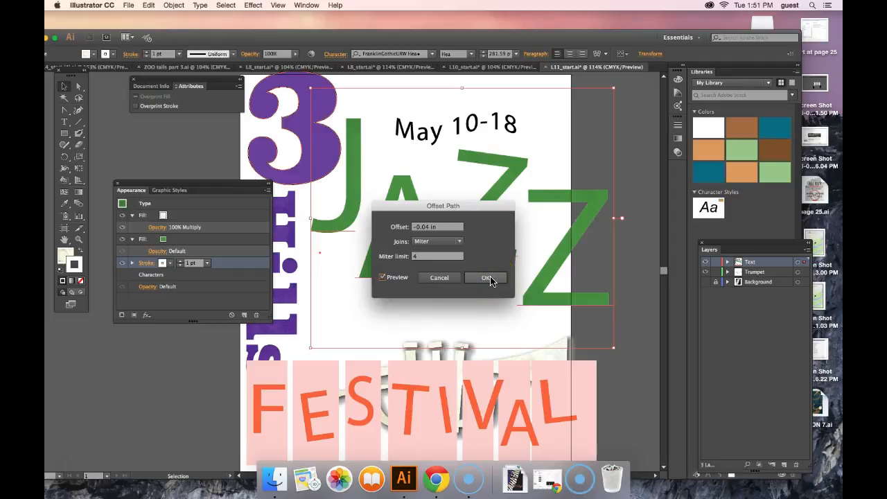
click(489, 278)
Expand the "JAZZ" text's stroke attributes to examine the nested Offset Path effect, and deselect the text
click(483, 190)
click(476, 257)
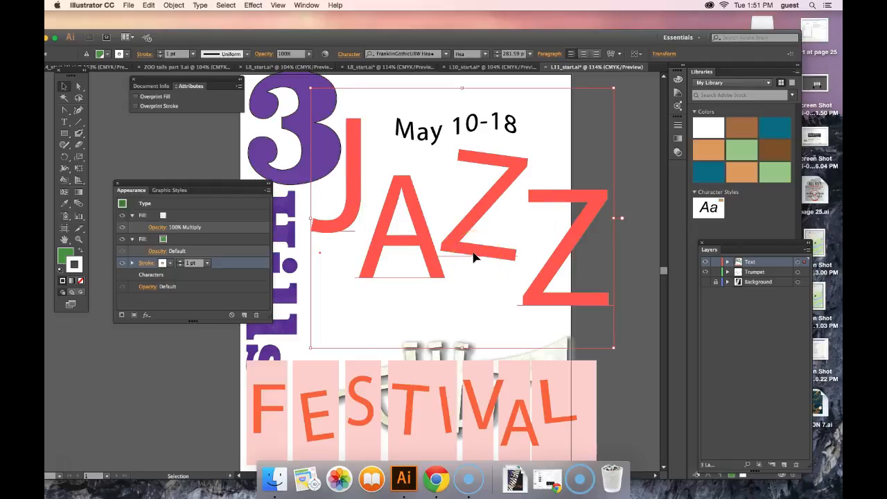
click(447, 251)
click(396, 231)
click(125, 257)
click(151, 263)
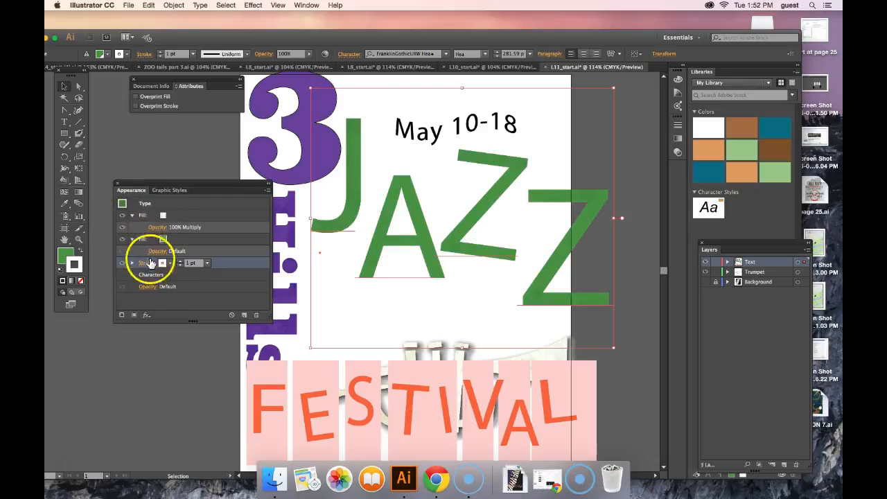
click(132, 263)
mouse_move(164, 276)
mouse_down()
mouse_move(170, 287)
mouse_move(189, 284)
mouse_move(180, 282)
mouse_up()
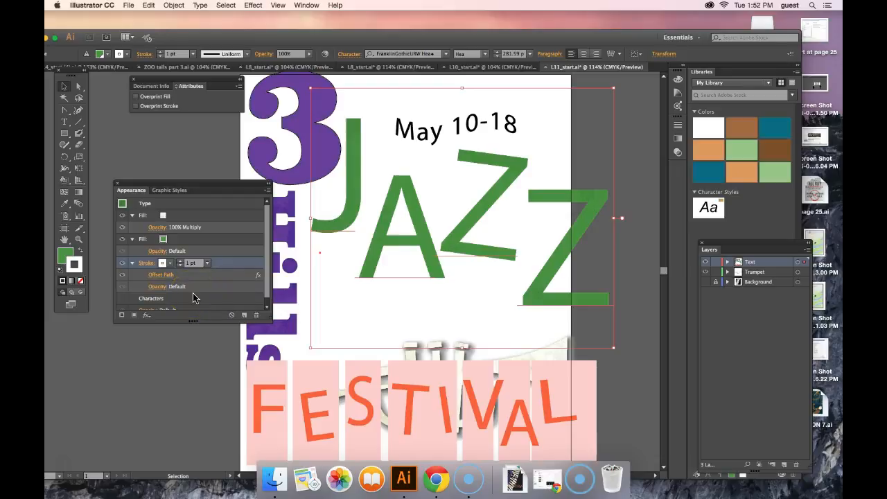
click(192, 400)
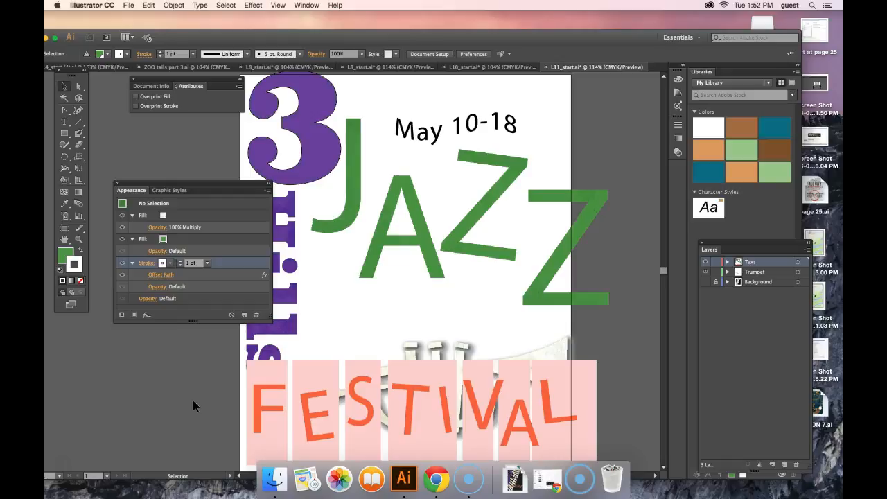
Start a Texturizer effect on the "FESTIVAL" text with the Canvas texture and set the scaling to 110%
click(408, 411)
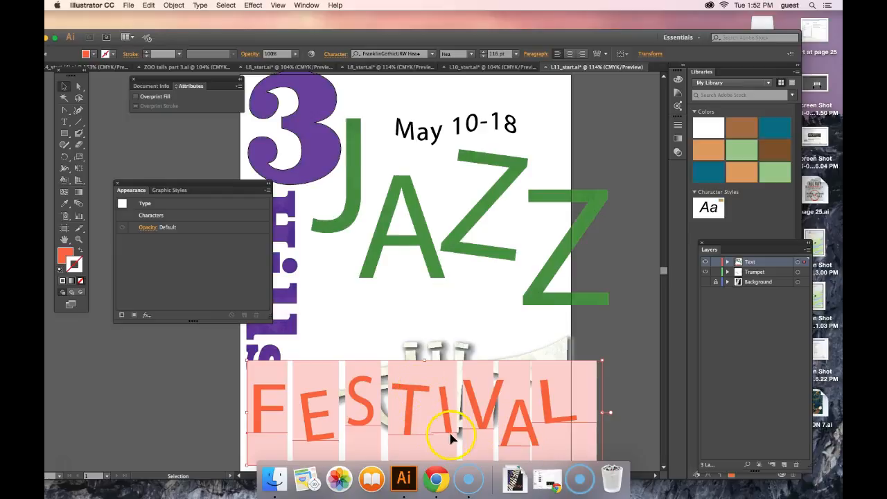
click(254, 5)
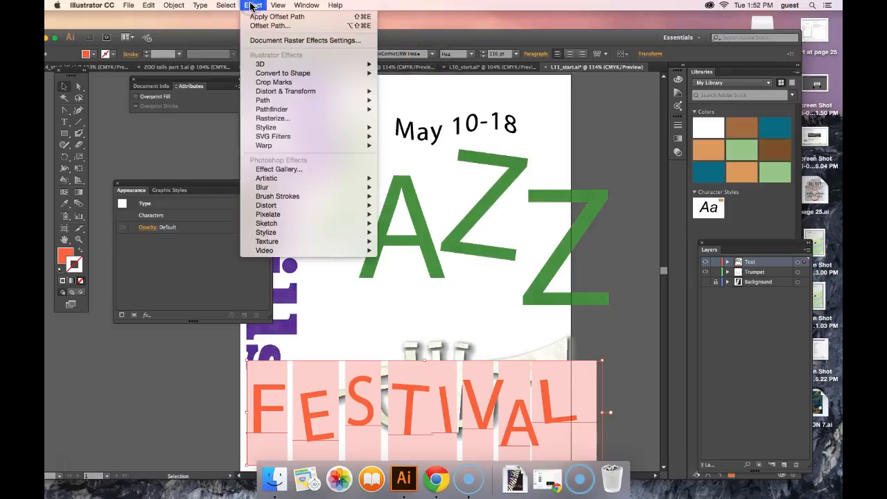
mouse_move(318, 242)
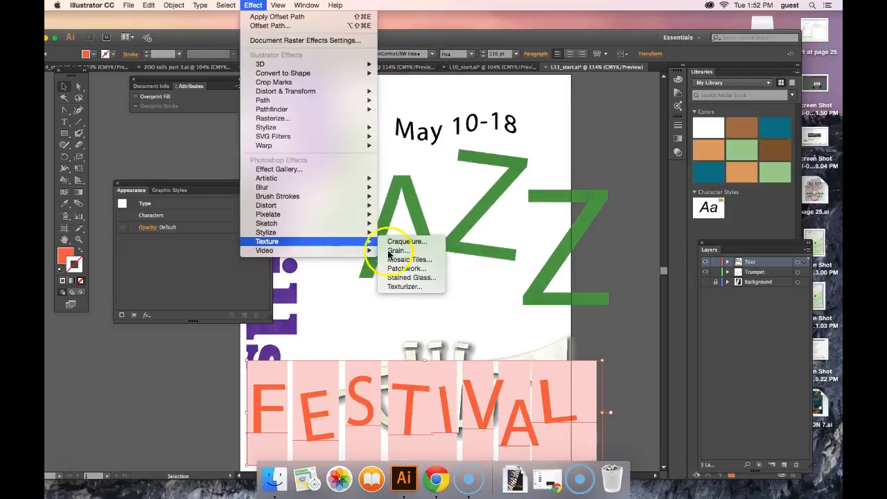
click(421, 287)
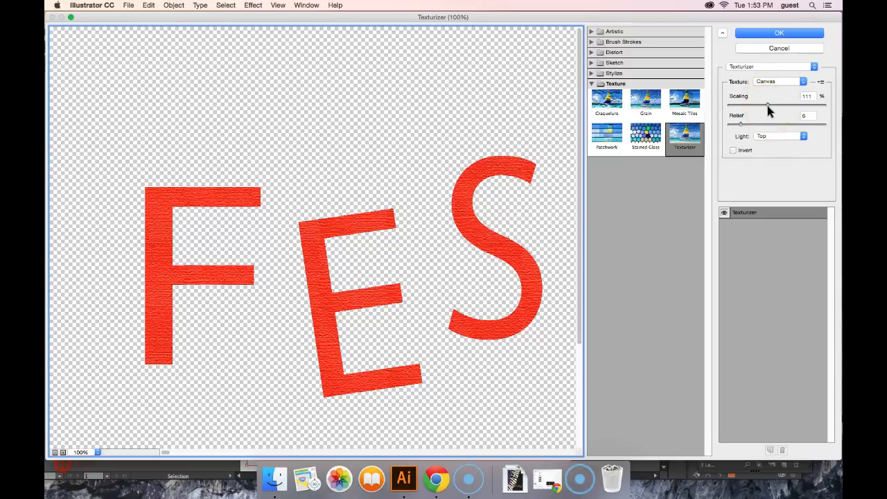
drag(812, 96, 786, 93)
text(110)
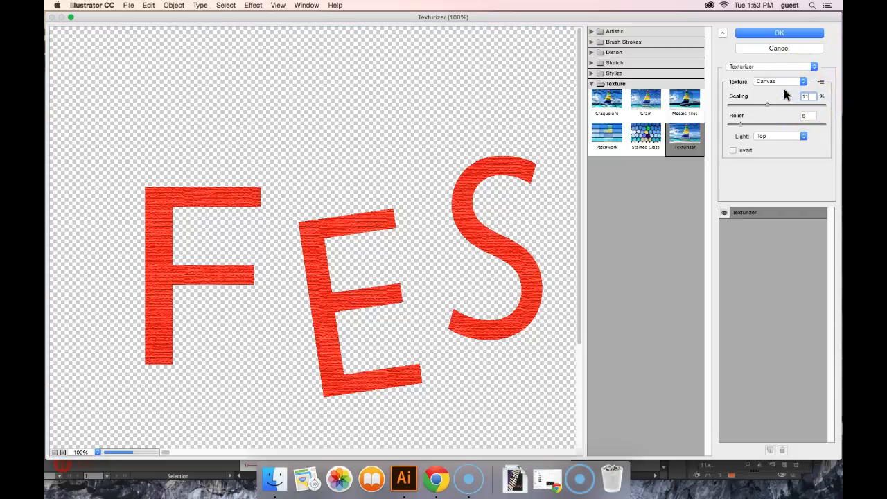
click(808, 81)
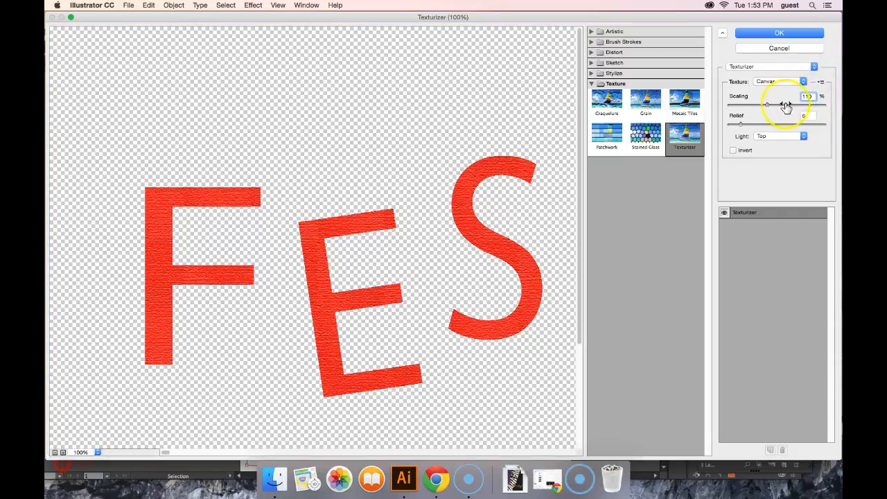
Set the Texturizer relief to 5 with light from the top, apply the effect to "FESTIVAL", and deselect the text
drag(808, 117, 798, 116)
text(5)
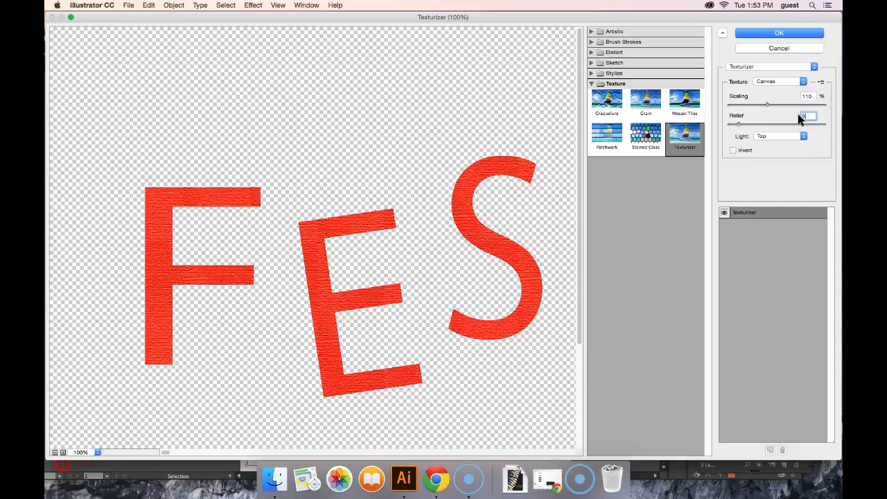
click(782, 132)
click(781, 34)
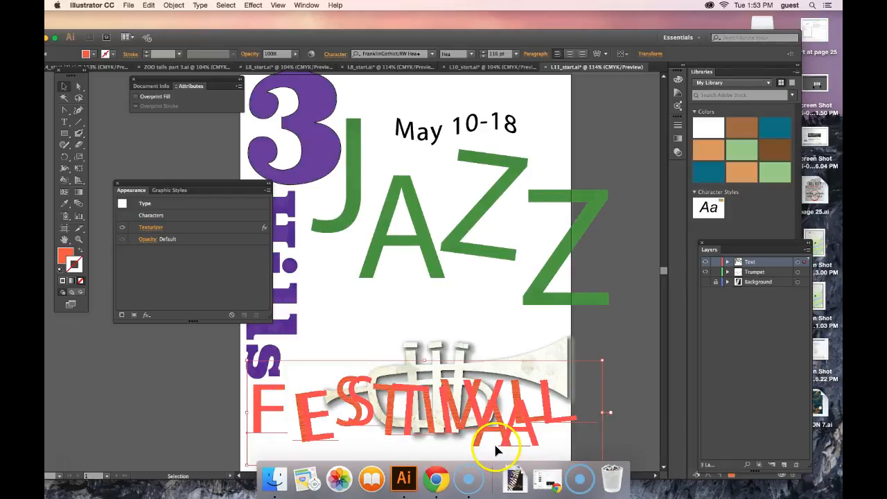
click(677, 418)
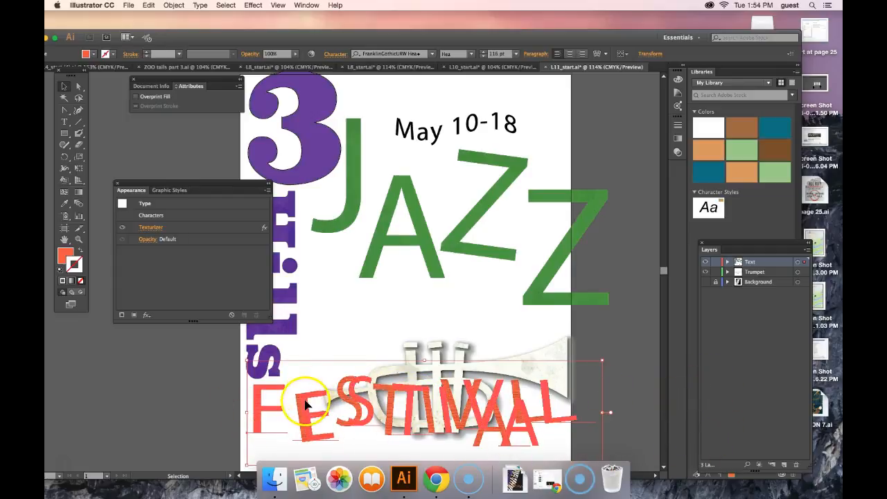
click(633, 335)
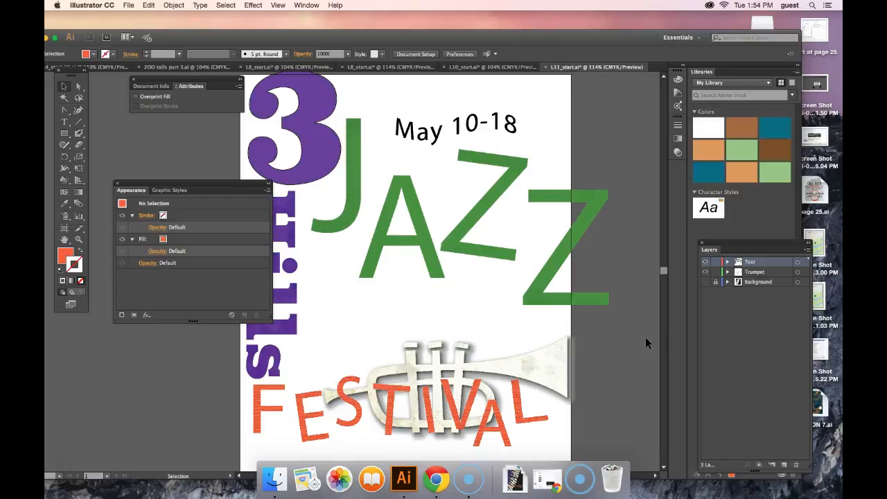
click(709, 300)
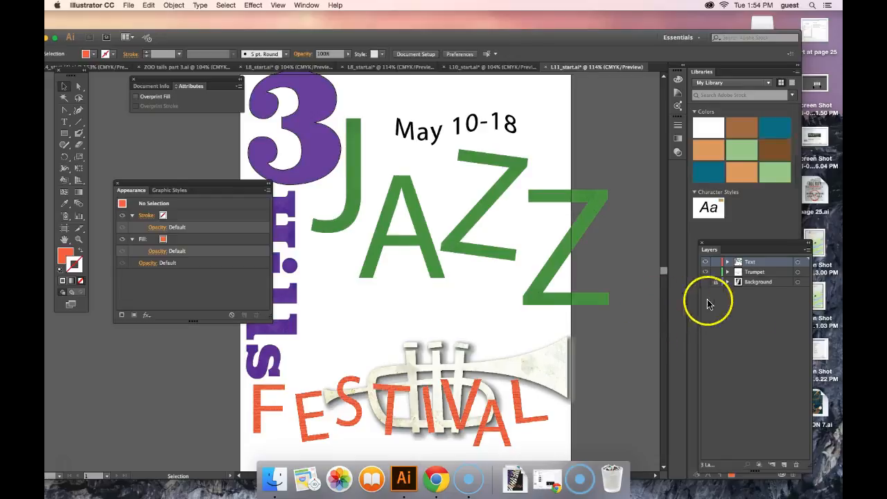
Start a 3D Rotate effect on the "JAZZ" text
click(471, 217)
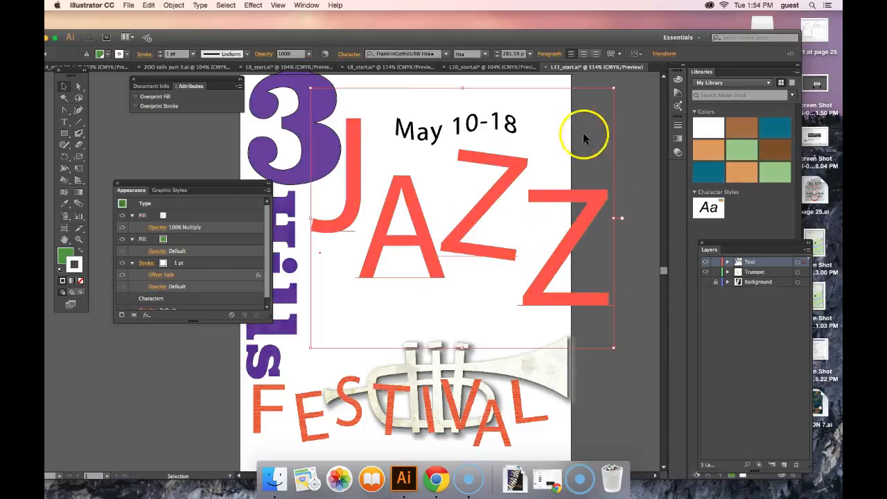
click(254, 6)
mouse_move(271, 64)
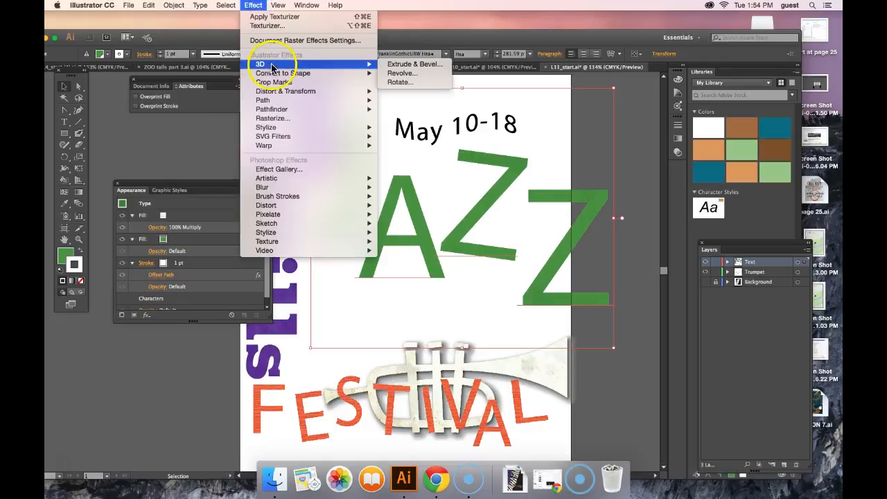
click(414, 82)
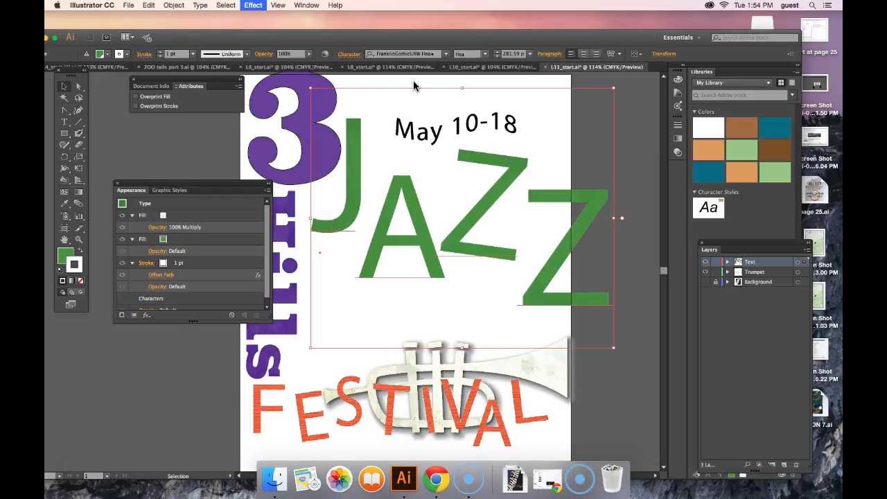
drag(410, 264, 387, 251)
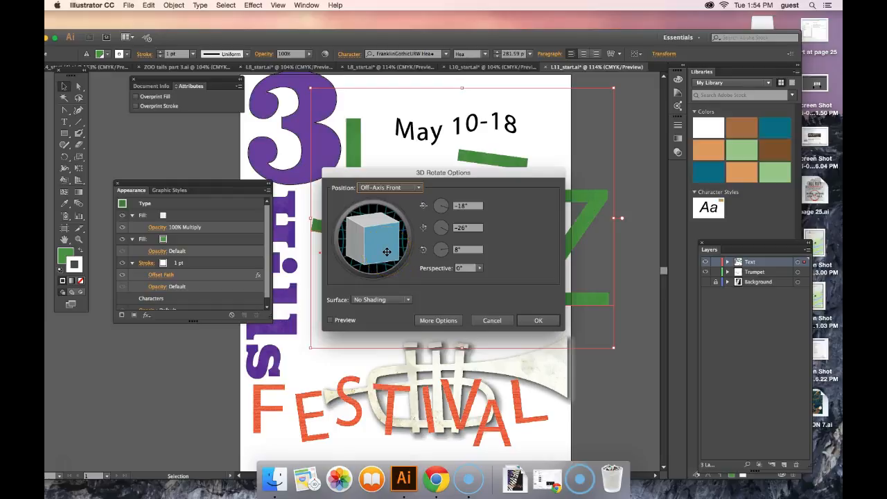
Set the 3D rotation to 10° about X, -20° about Y and 10° about Z, and preview it on the "JAZZ" text
click(470, 205)
double_click(472, 205)
key(BackSpace)
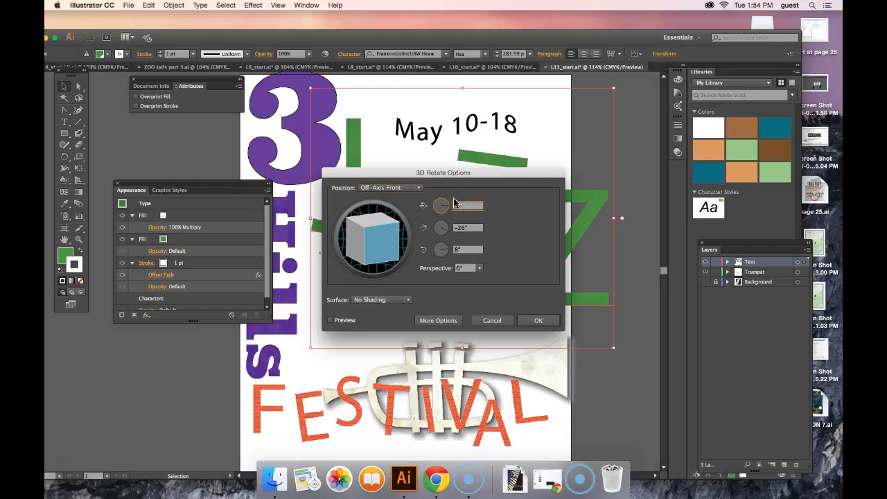
text(10)
click(471, 228)
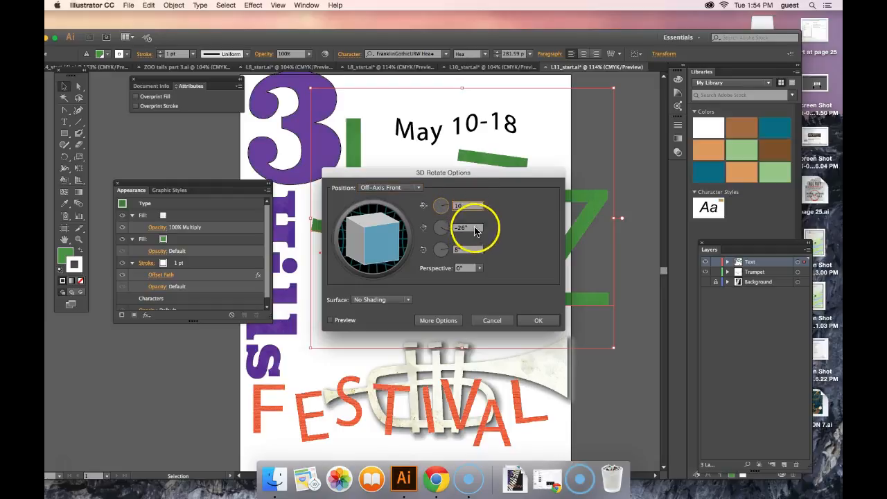
text(-2)
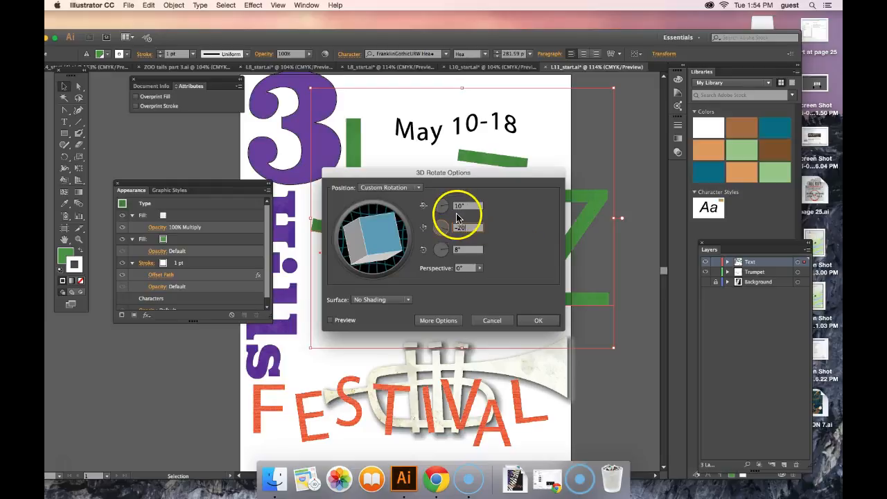
click(463, 251)
text(10)
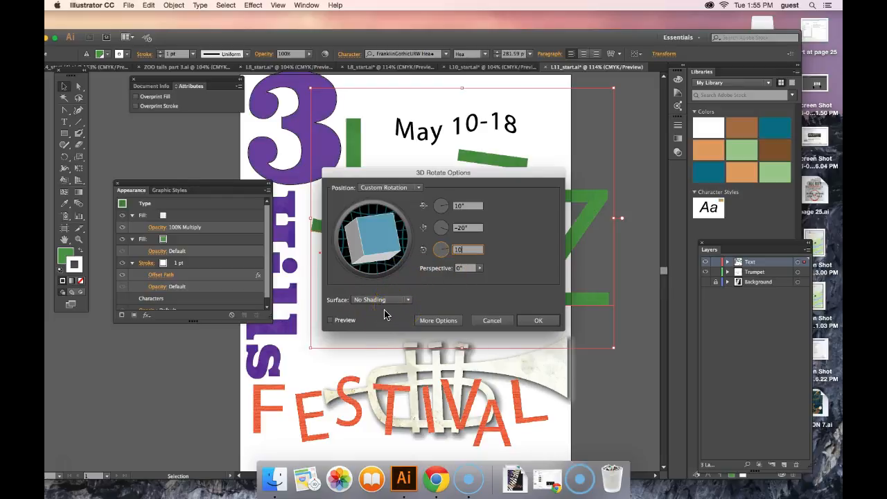
drag(365, 172, 581, 246)
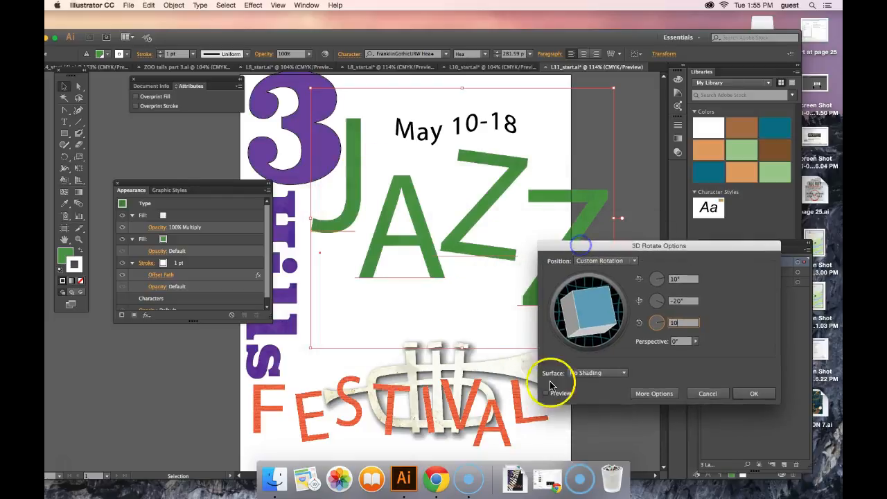
click(546, 394)
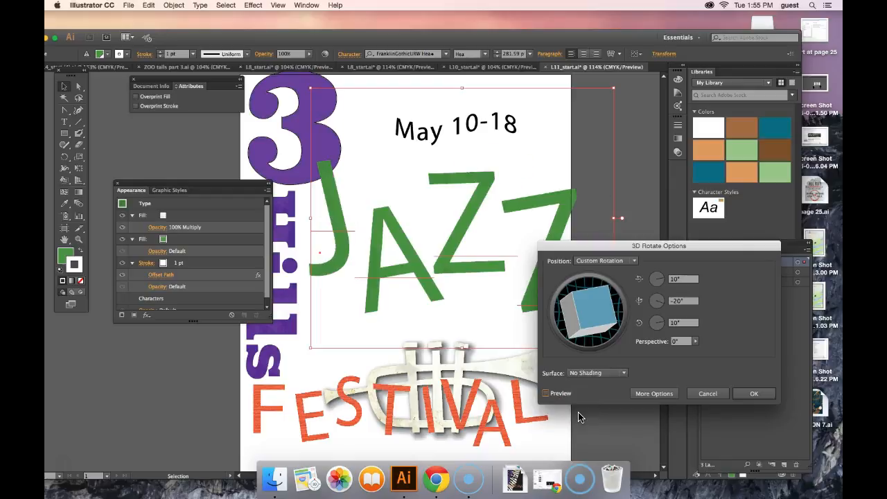
click(547, 393)
click(626, 374)
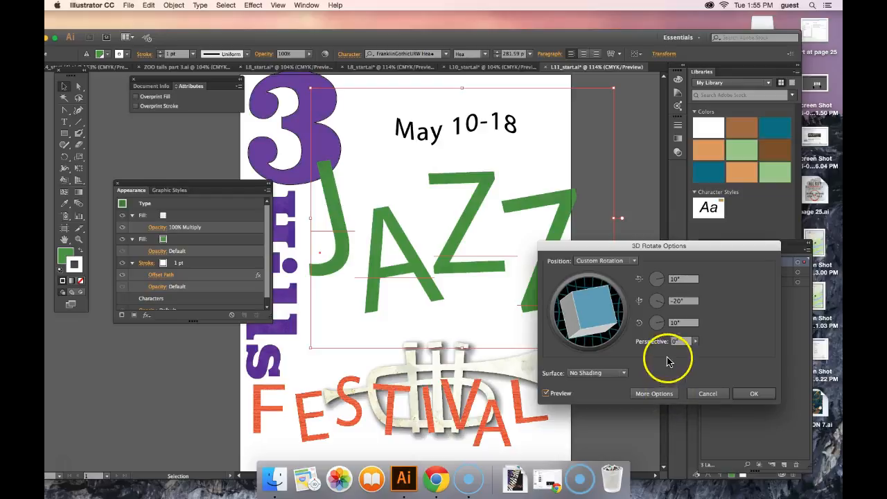
Turn the 3D Rotate cube freehand to about -32° on X, -20° on Y and 13° on Z, previewing the "JAZZ" text
drag(555, 316, 571, 307)
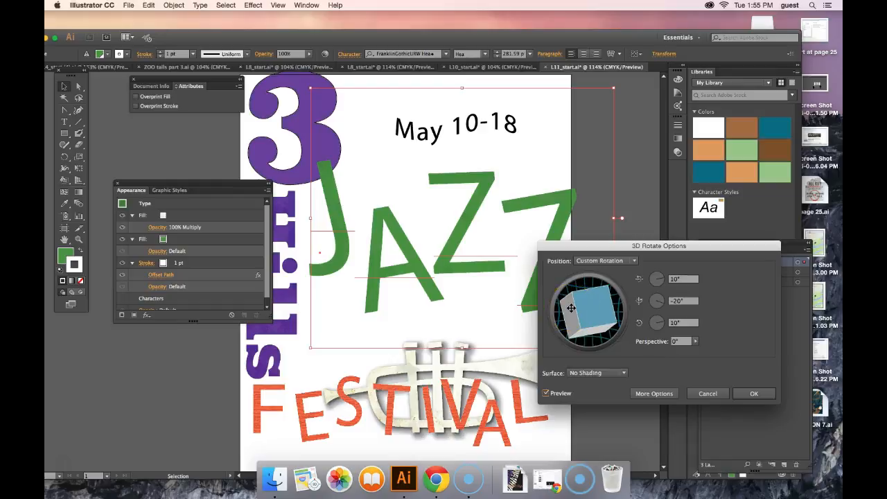
drag(588, 309, 604, 310)
mouse_move(600, 310)
mouse_down()
mouse_move(567, 311)
mouse_move(594, 302)
mouse_up()
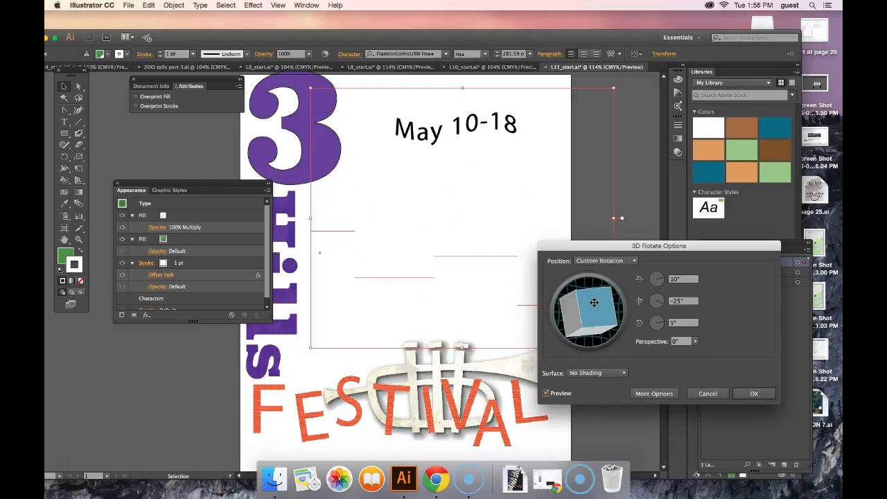
click(594, 302)
drag(594, 303, 593, 298)
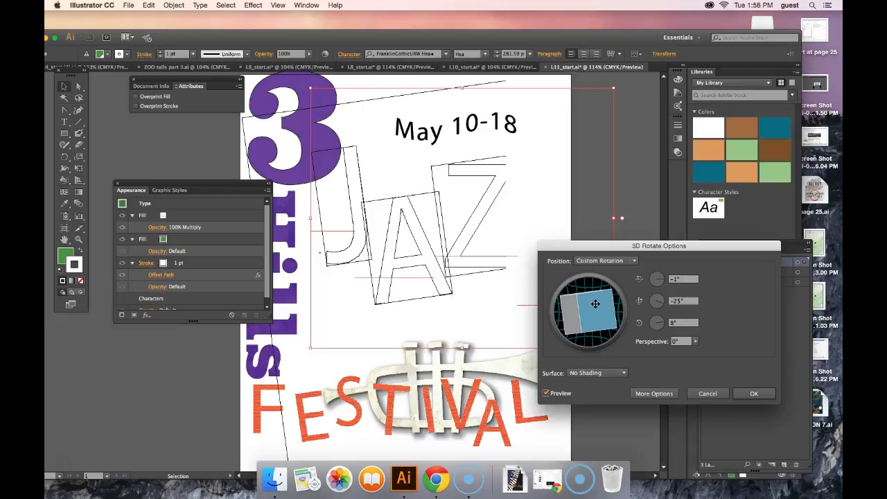
drag(595, 304, 611, 311)
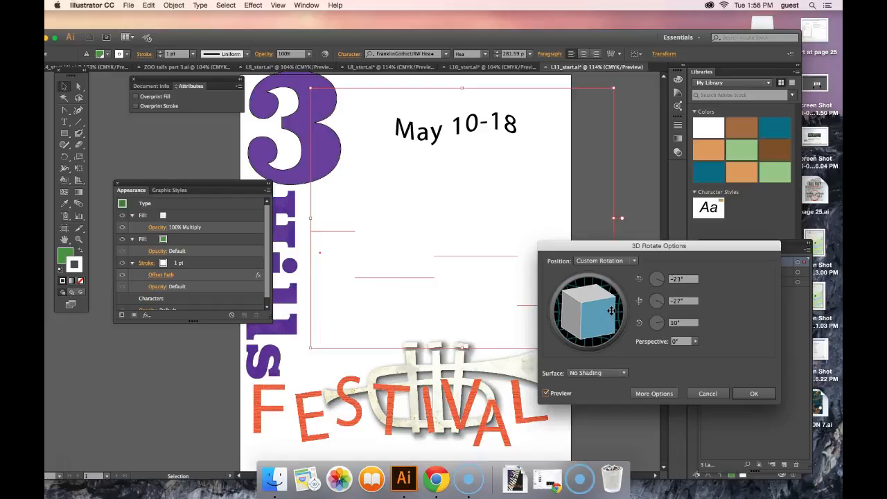
drag(612, 311, 612, 311)
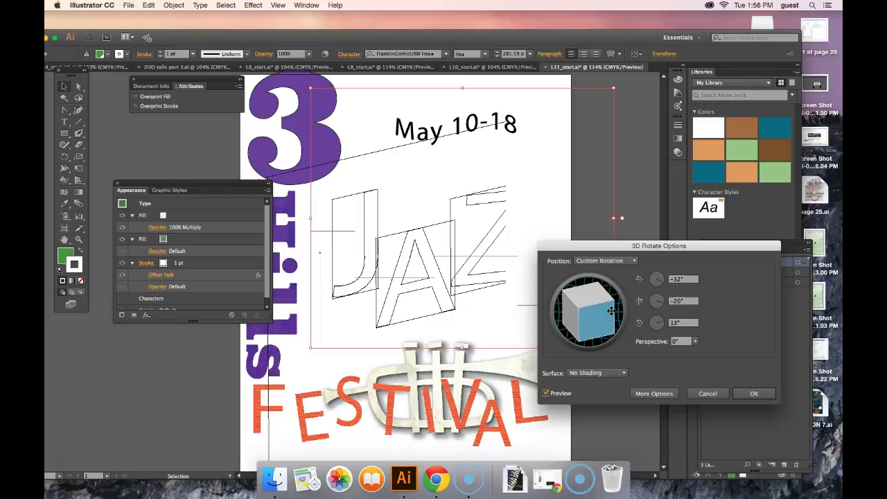
click(611, 311)
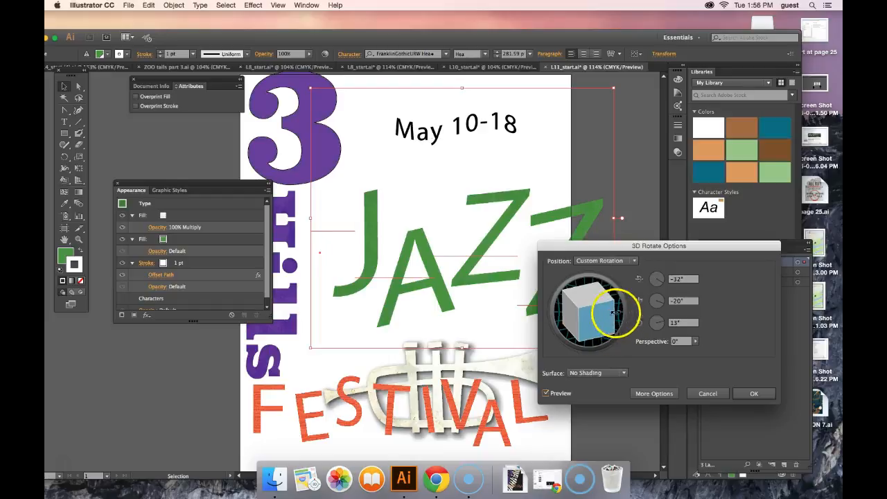
Return the 3D rotation to the Off-Axis Front position preset
click(633, 262)
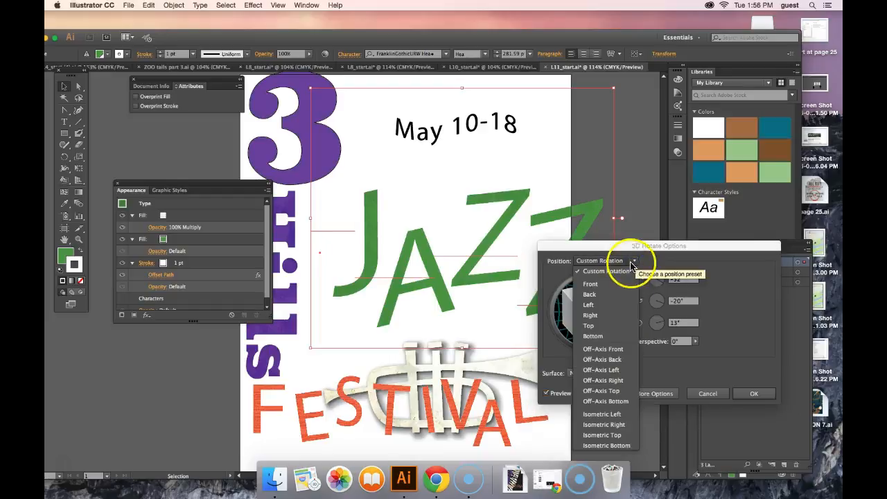
click(608, 351)
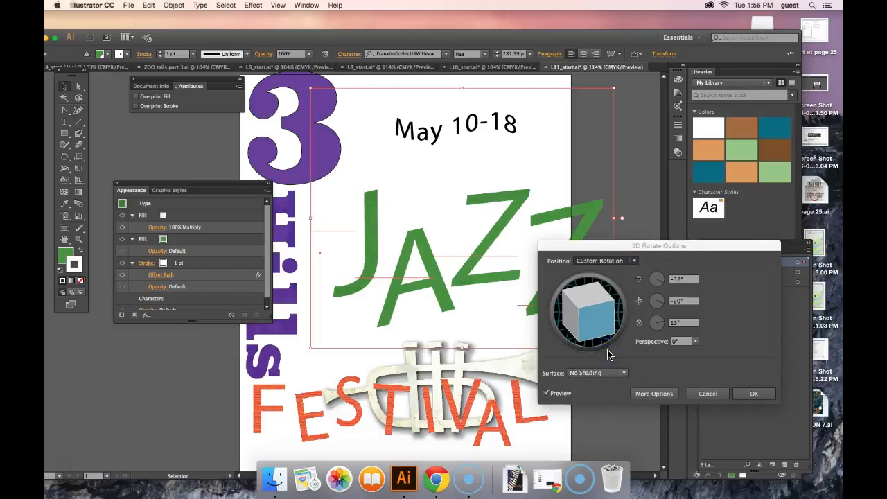
click(638, 268)
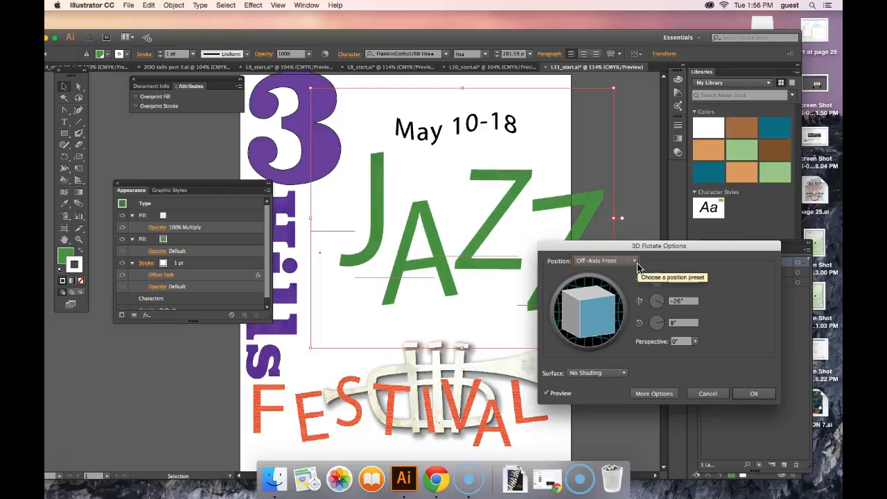
Rotate the cube freehand to about -17°, -13° and 6°, apply the 3D Rotate effect to "JAZZ", and deselect the text
drag(583, 247, 633, 237)
drag(643, 288, 632, 310)
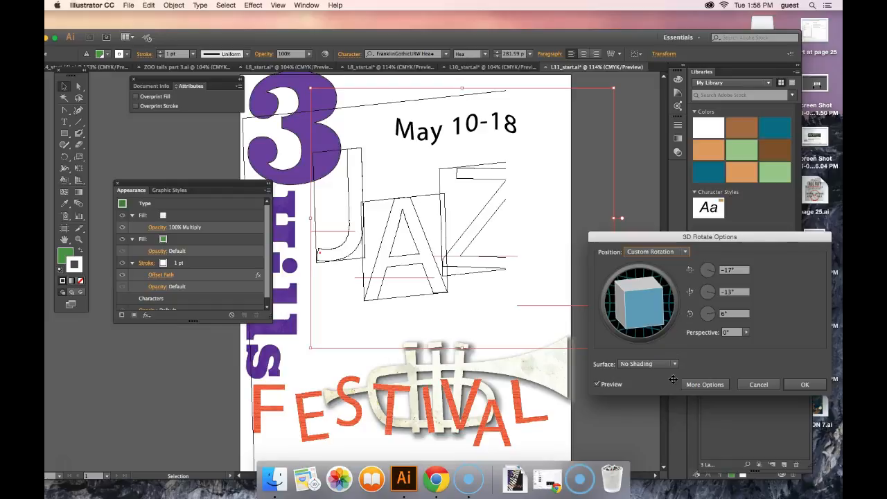
click(806, 386)
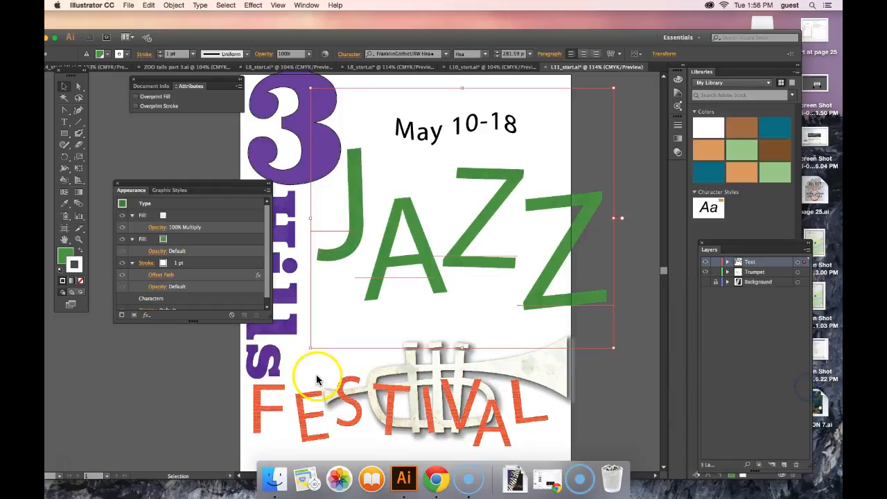
click(204, 373)
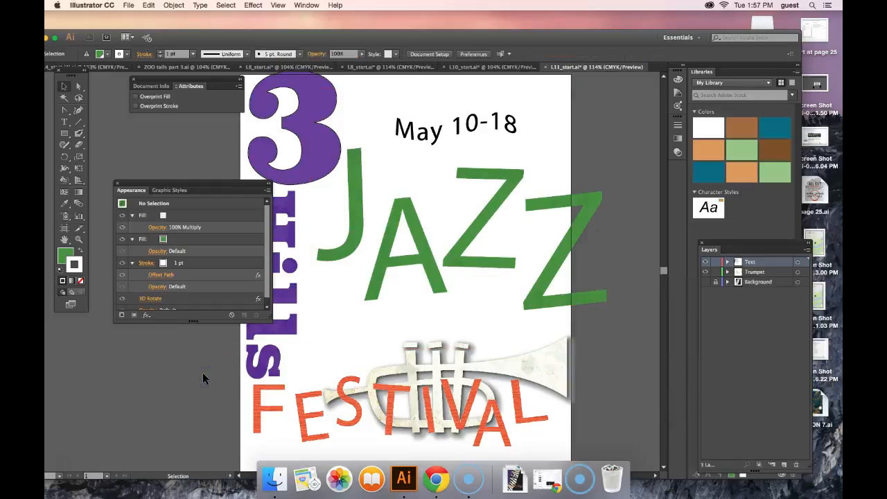